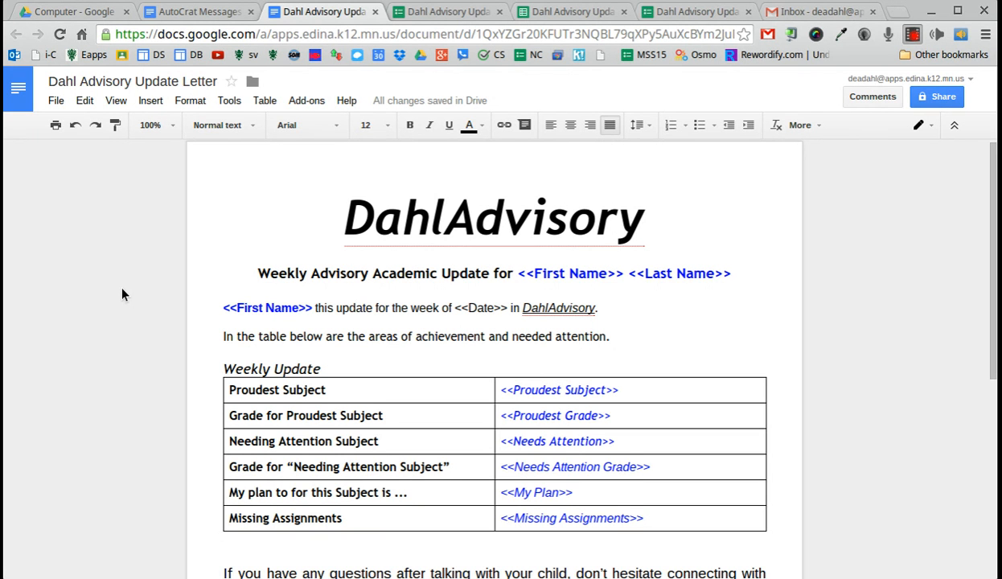
# Step: Show the three Dahl Advisory files in the Drive Advisory folder, then return to the letter
pyautogui.click(239, 237)
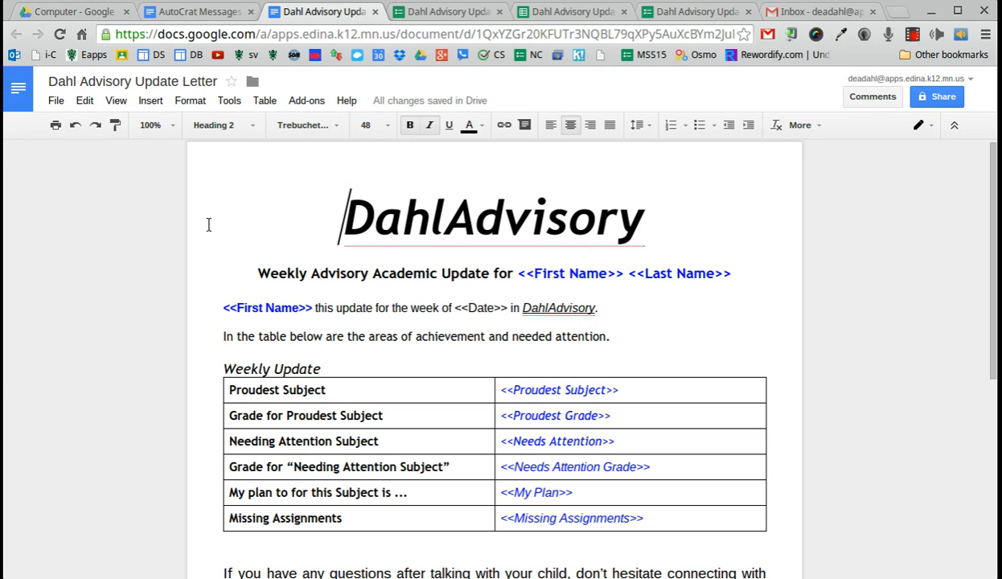
pyautogui.scroll(-1, 211, 233)
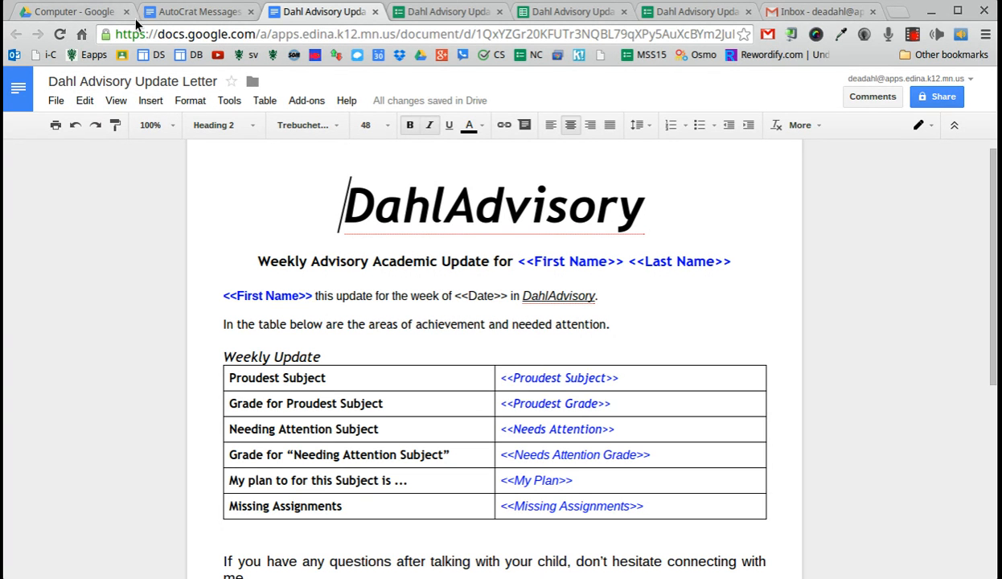
pyautogui.click(76, 10)
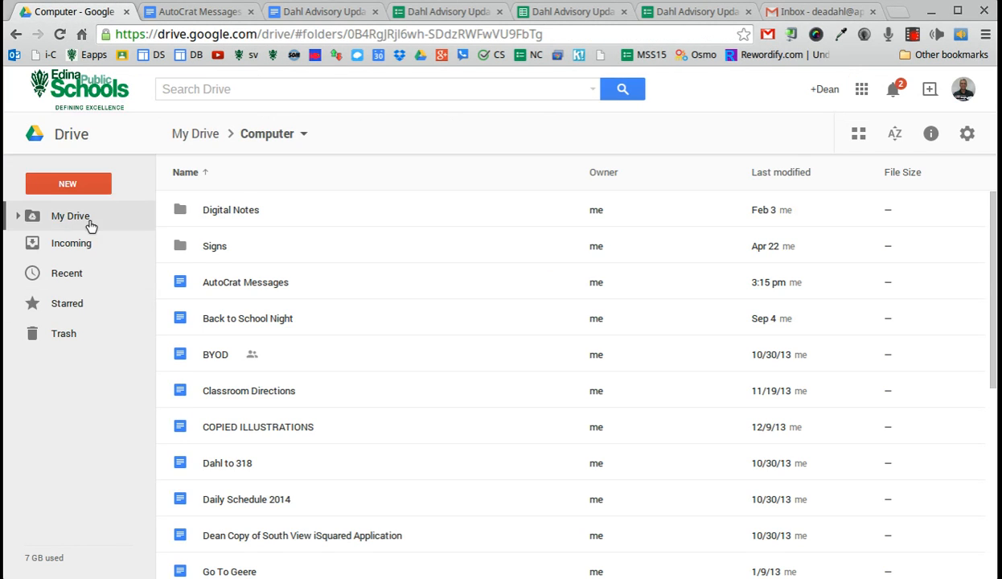
pyautogui.click(84, 216)
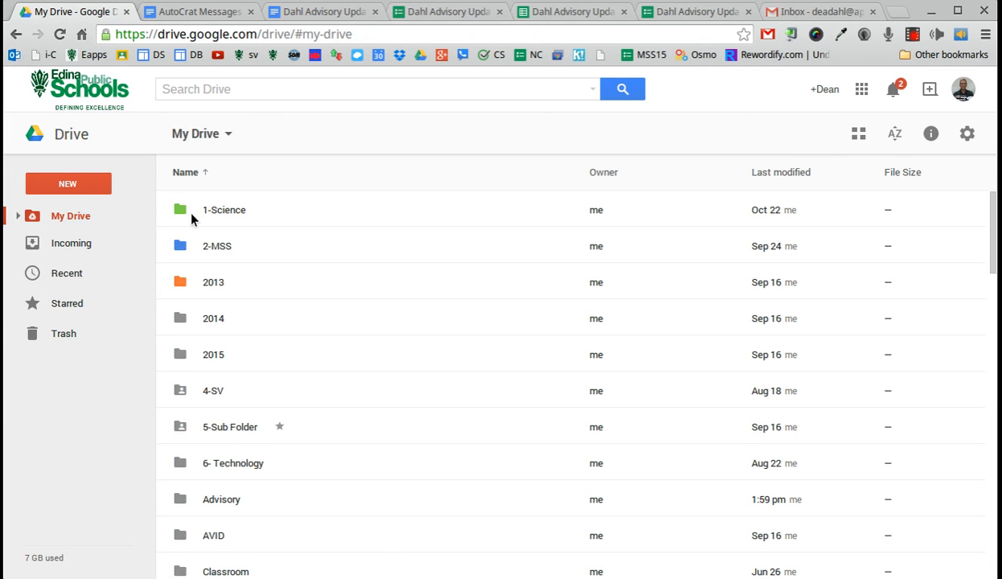
pyautogui.click(213, 511)
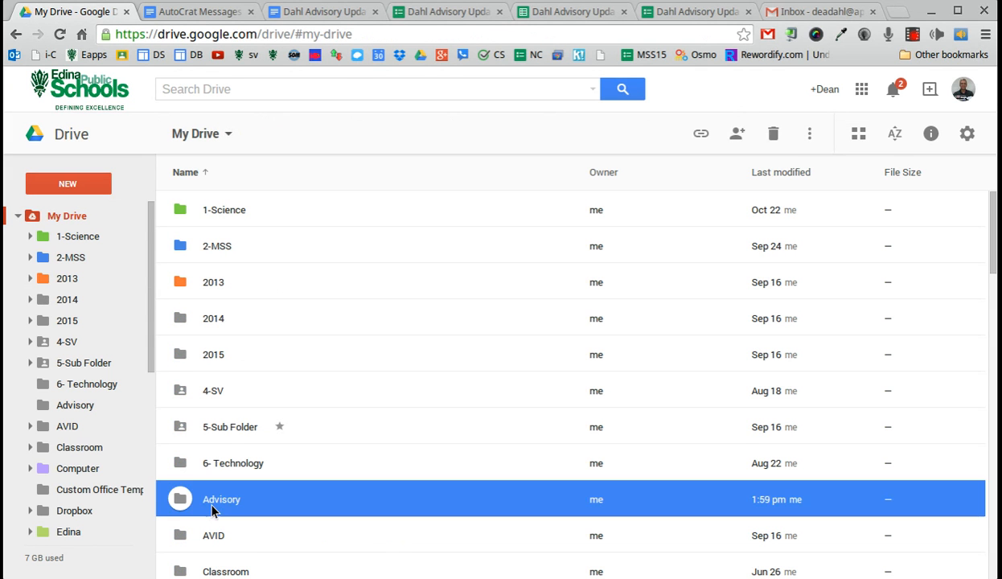
pyautogui.doubleClick(213, 511)
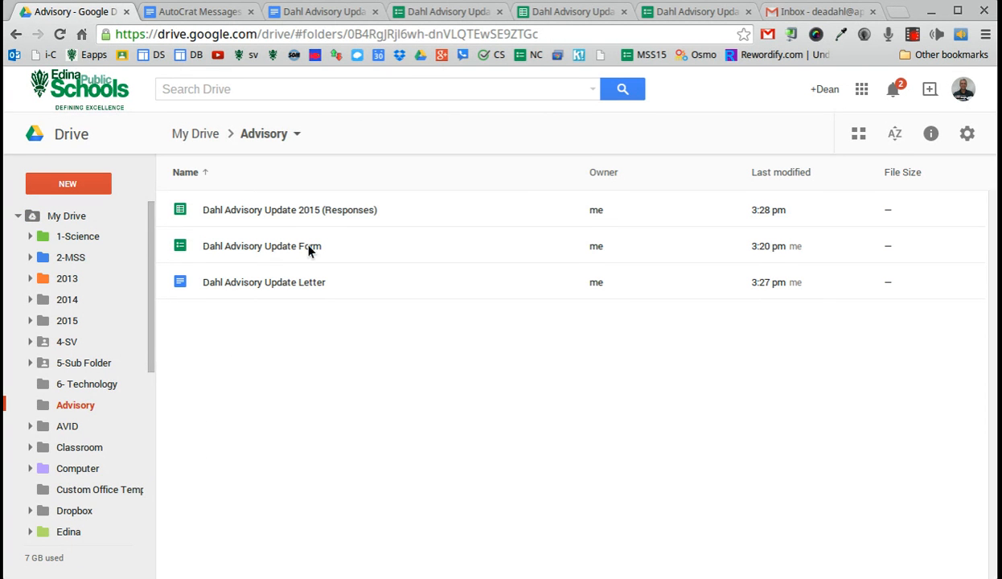
pyautogui.click(318, 11)
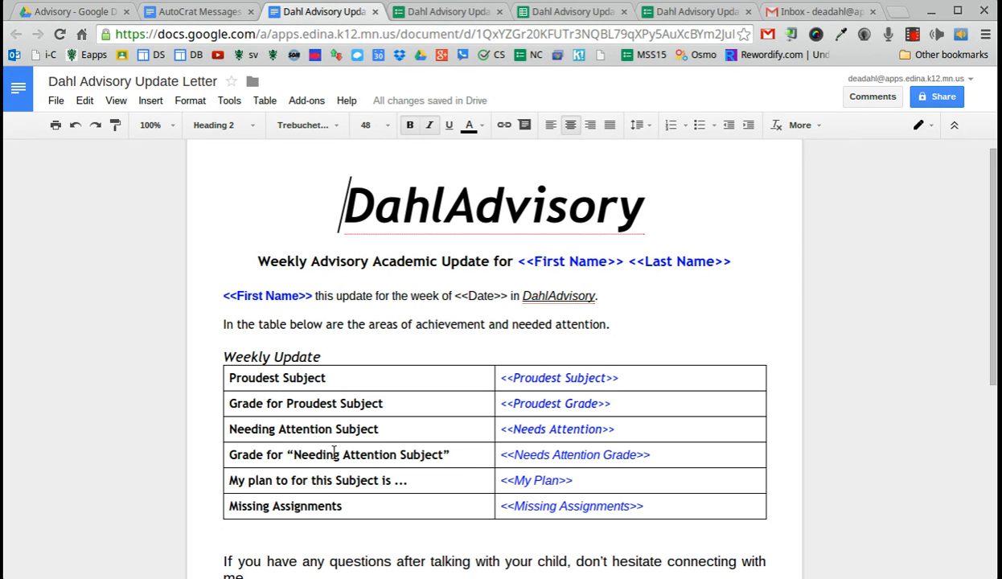
pyautogui.scroll(-3, 266, 386)
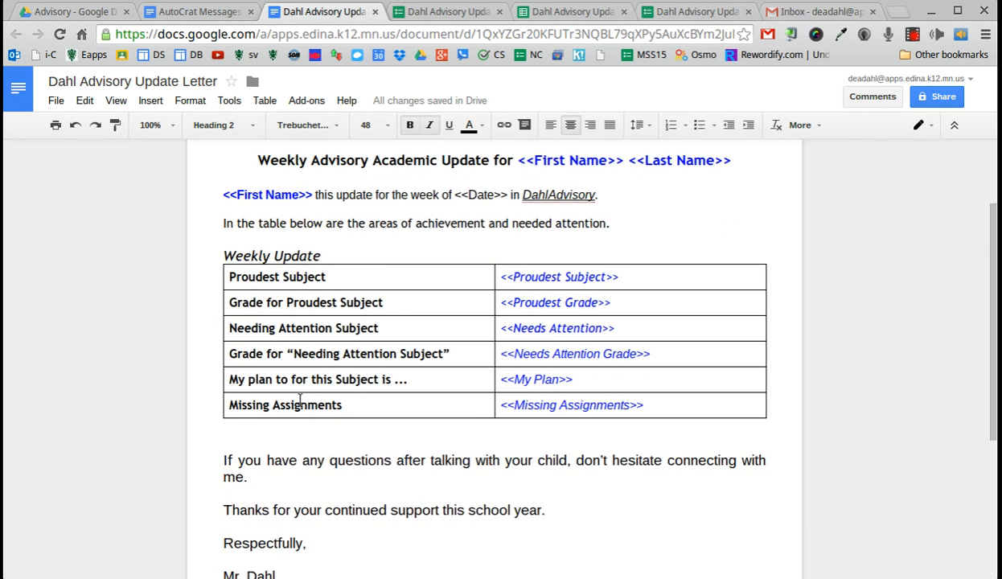
pyautogui.scroll(-2, 300, 399)
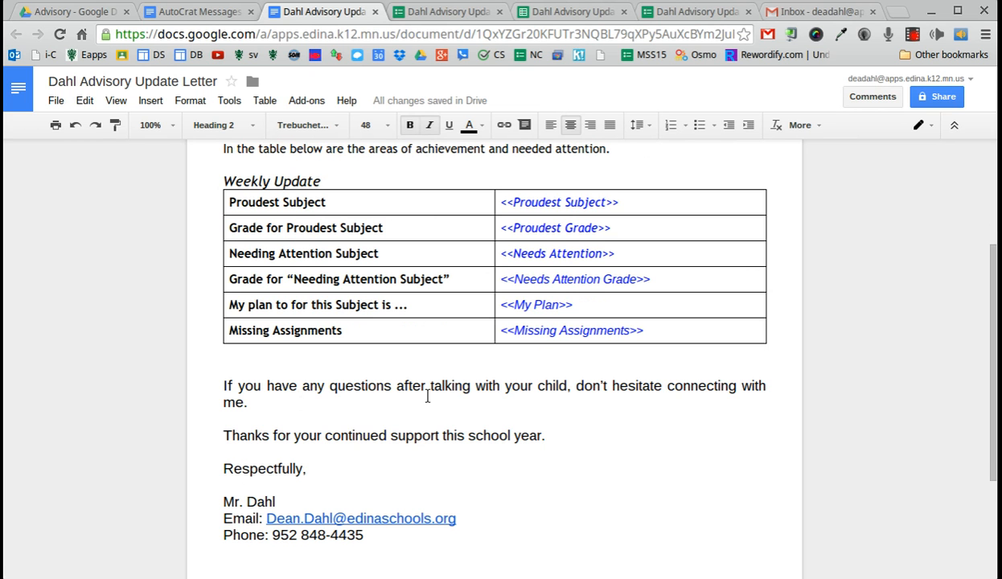
pyautogui.scroll(5, 427, 396)
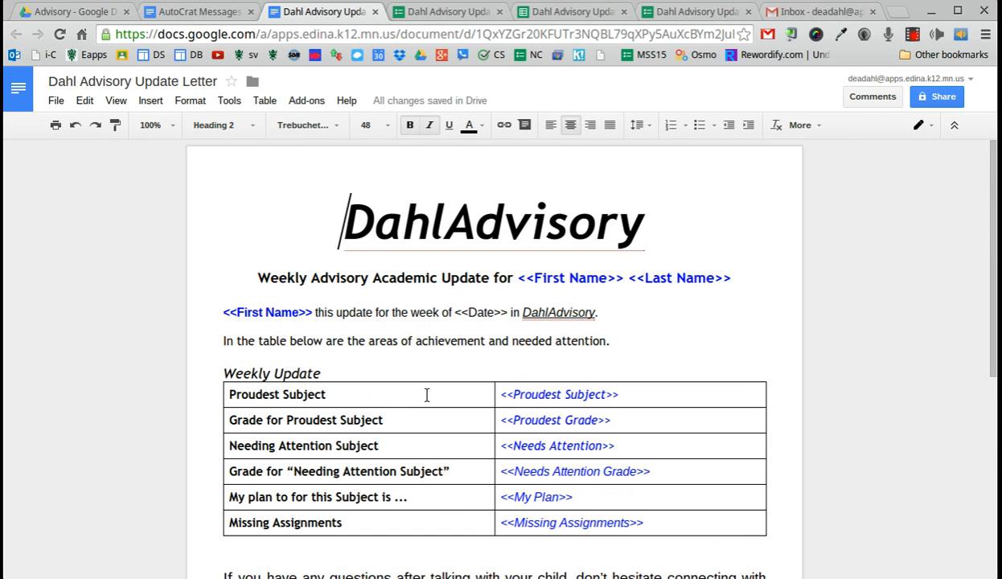
# Step: Check that the Dahl Advisory Update Form's Date question matches the letter's <<Date>> field
pyautogui.click(440, 11)
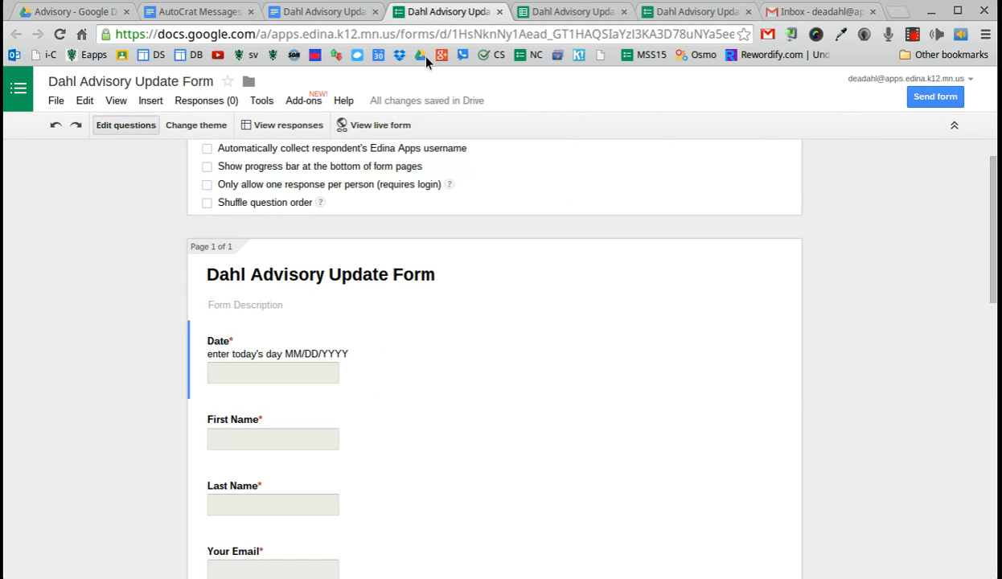
pyautogui.scroll(1, 104, 258)
pyautogui.scroll(-3, 107, 260)
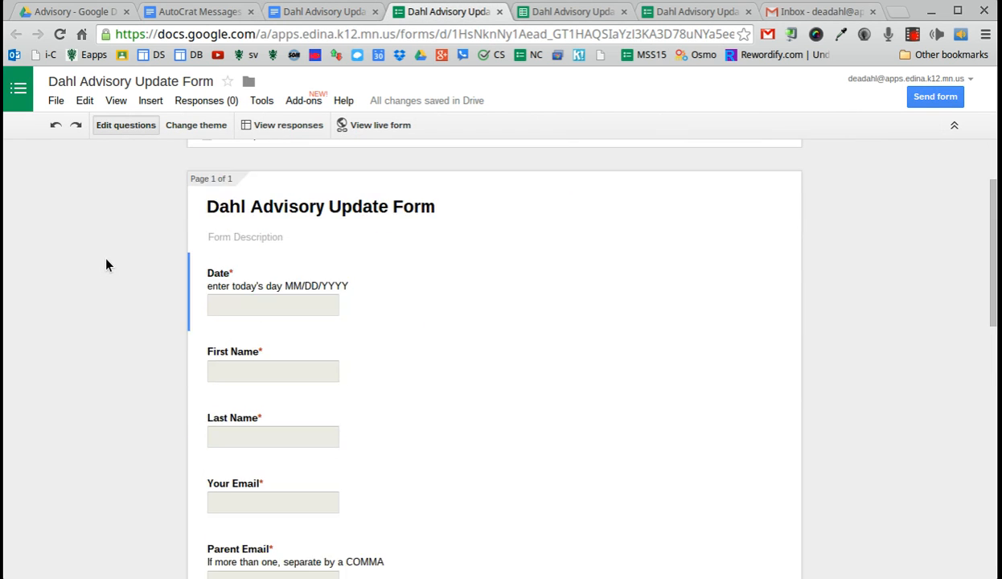
pyautogui.scroll(-1, 108, 270)
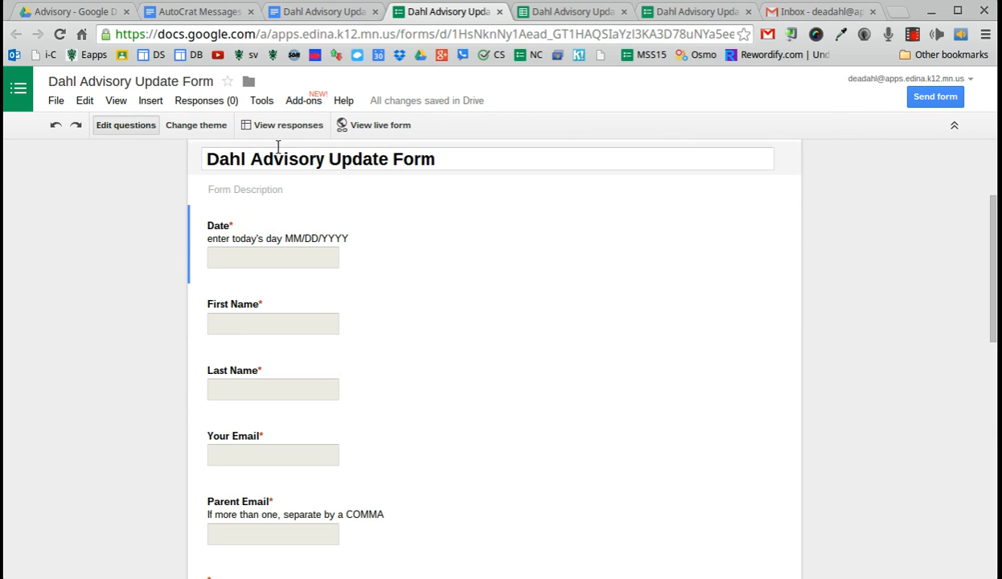
pyautogui.click(241, 230)
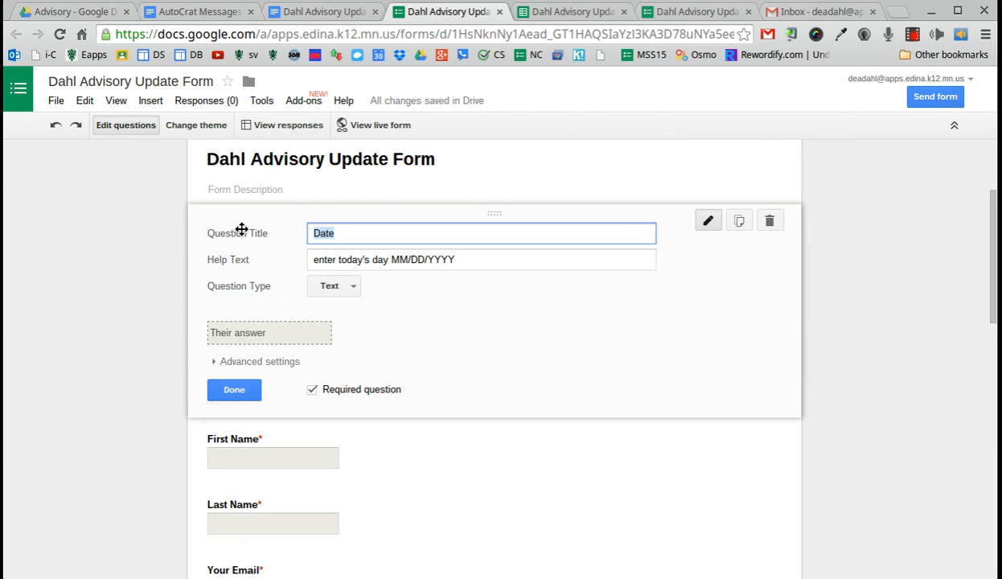
pyautogui.click(324, 12)
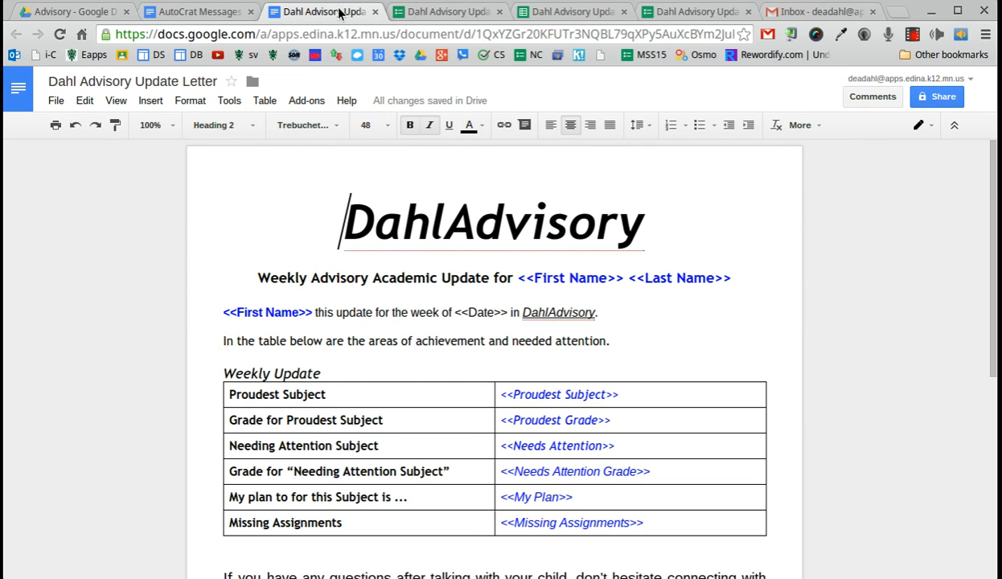
pyautogui.moveTo(468, 312); pyautogui.dragTo(496, 312)
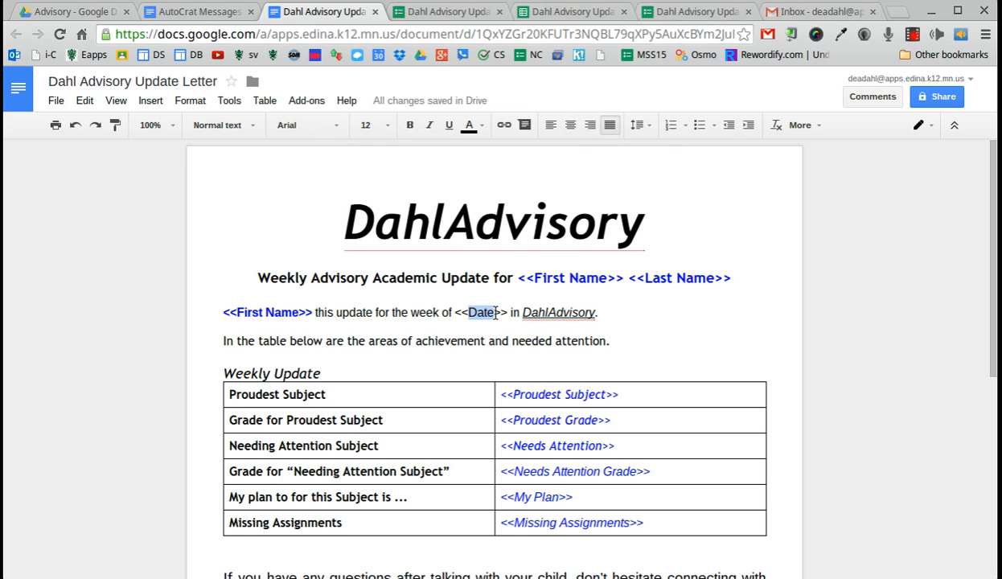
pyautogui.click(411, 12)
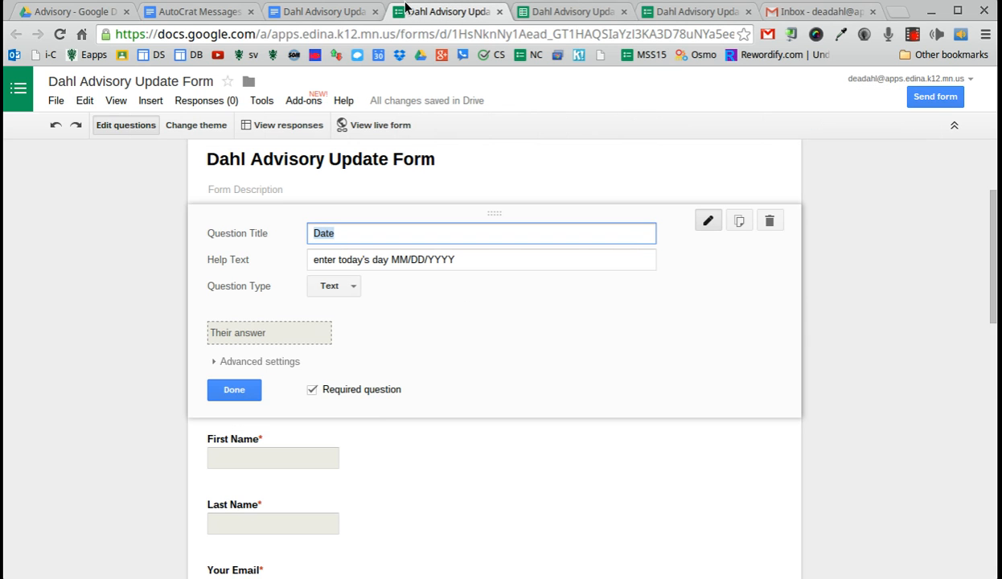
pyautogui.click(336, 232)
pyautogui.click(234, 391)
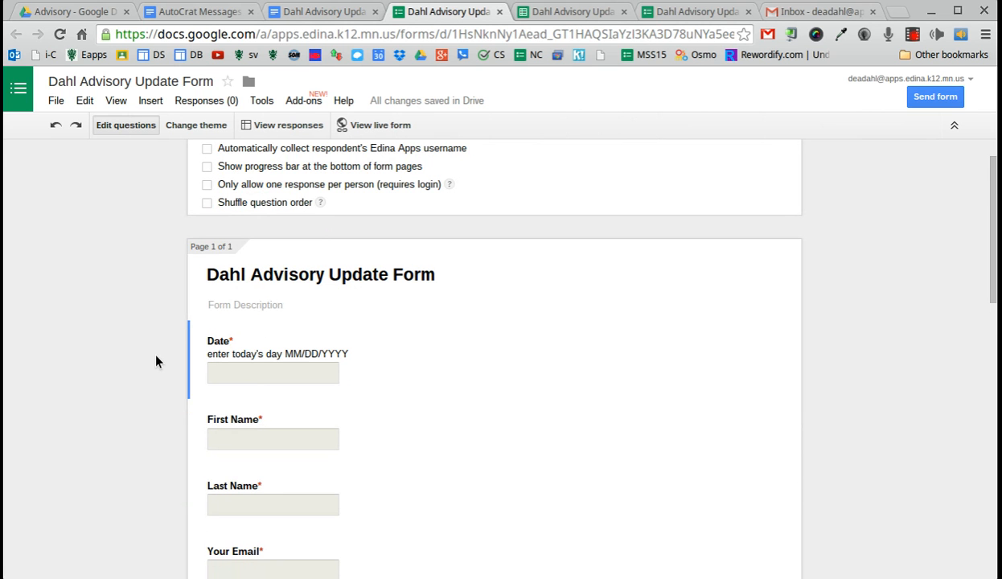
# Step: Scroll through the remaining questions: names, emails, proudest subject and grade, subjects needing attention
pyautogui.scroll(-1, 167, 363)
pyautogui.scroll(-2, 168, 365)
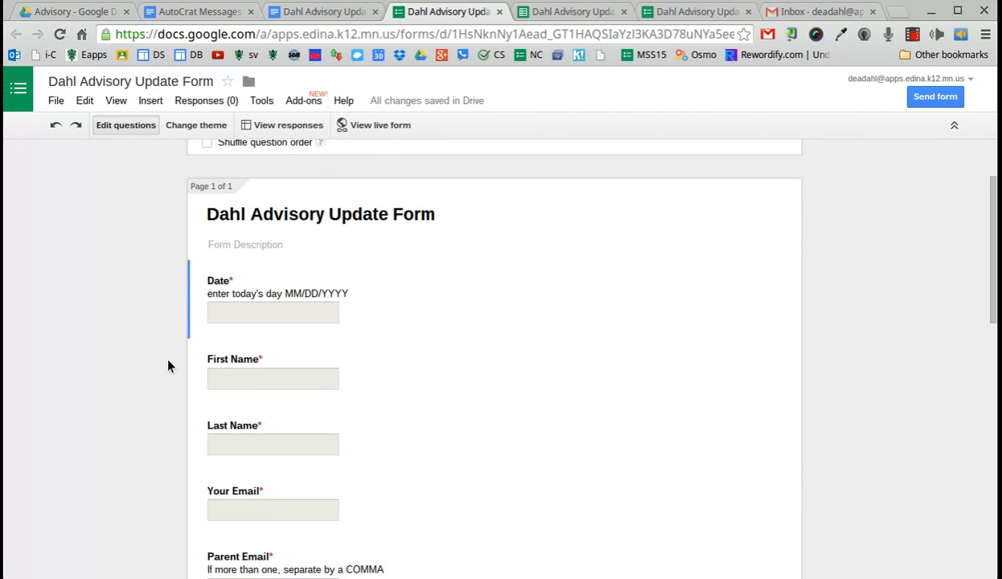
pyautogui.scroll(-1, 155, 267)
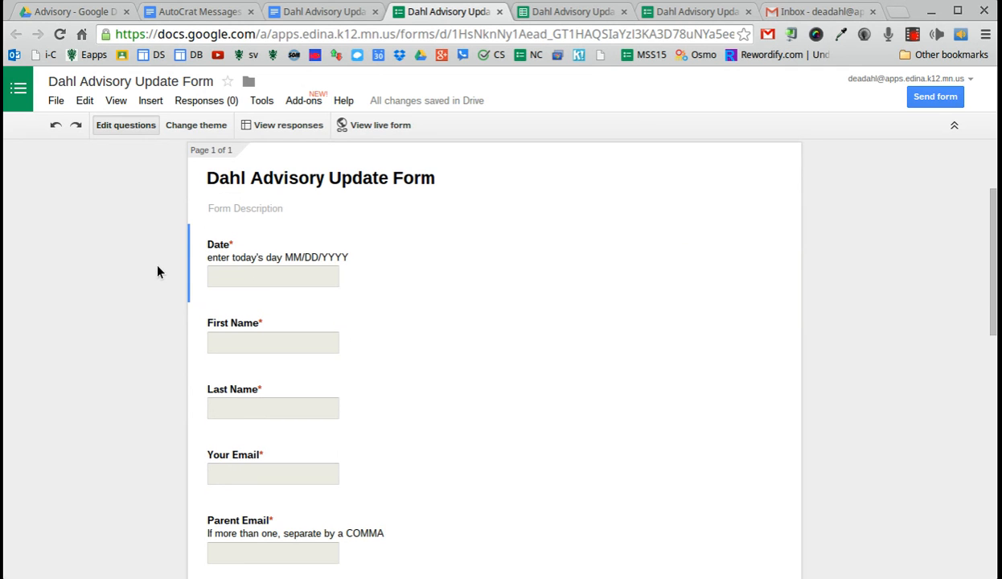
pyautogui.scroll(-1, 156, 269)
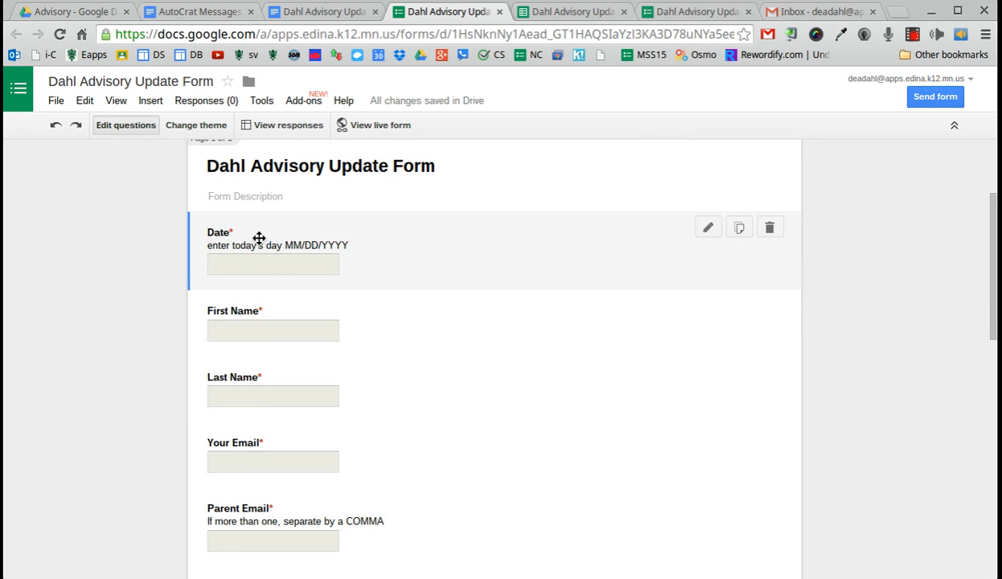
pyautogui.scroll(-2, 106, 398)
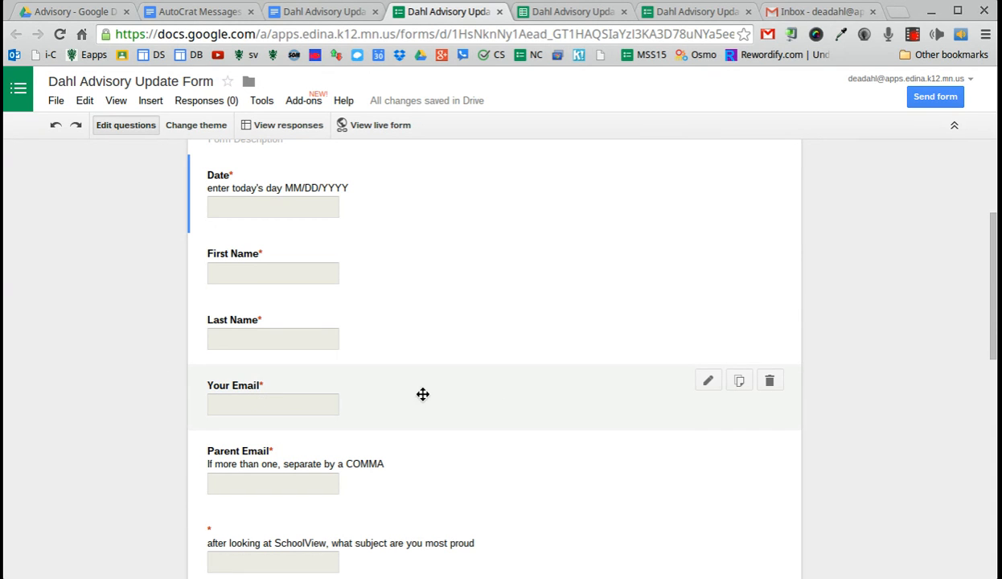
pyautogui.scroll(-1, 167, 426)
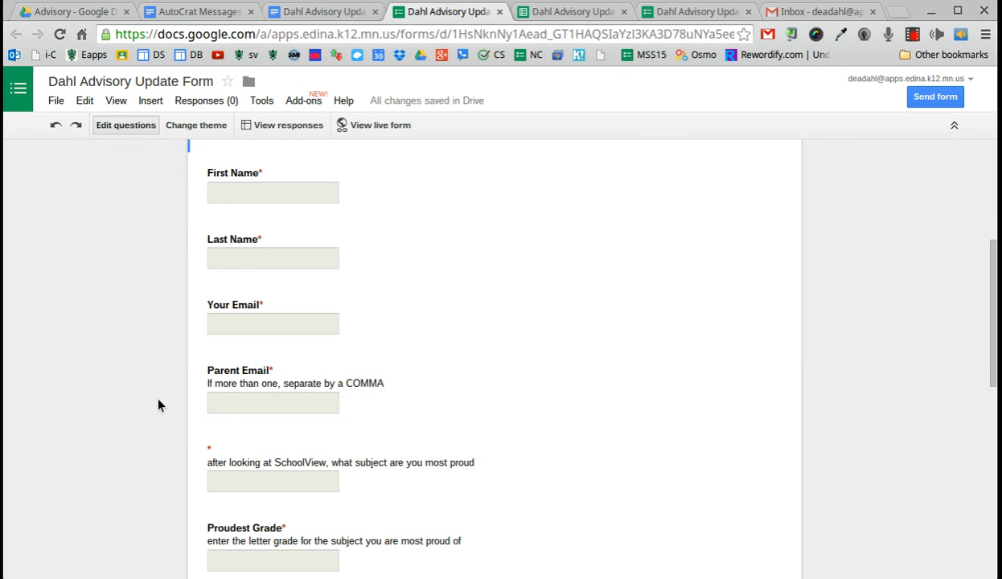
pyautogui.scroll(-1, 161, 405)
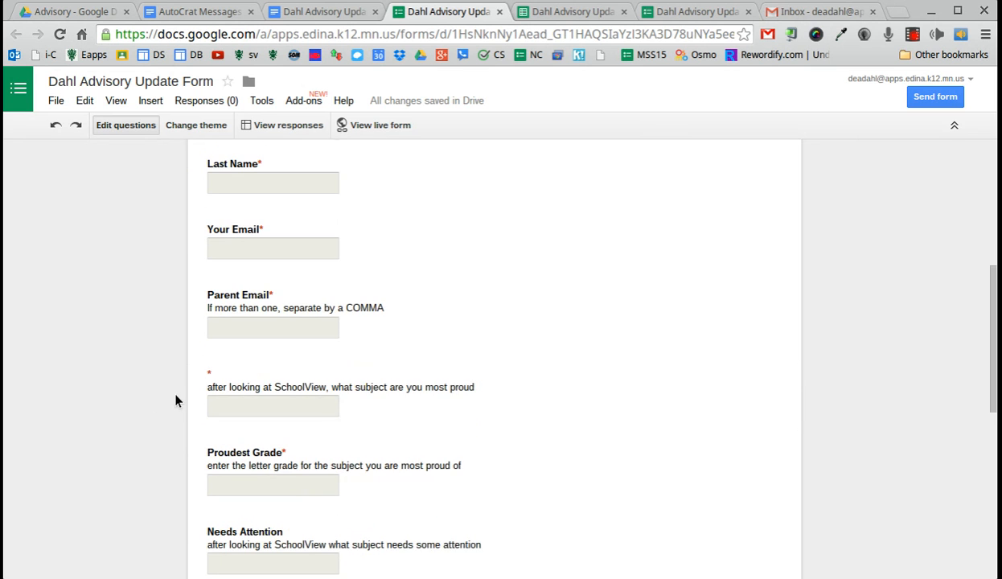
# Step: Title the untitled subject question 'Proudest Subject', copied from the letter's merge tag
pyautogui.click(230, 372)
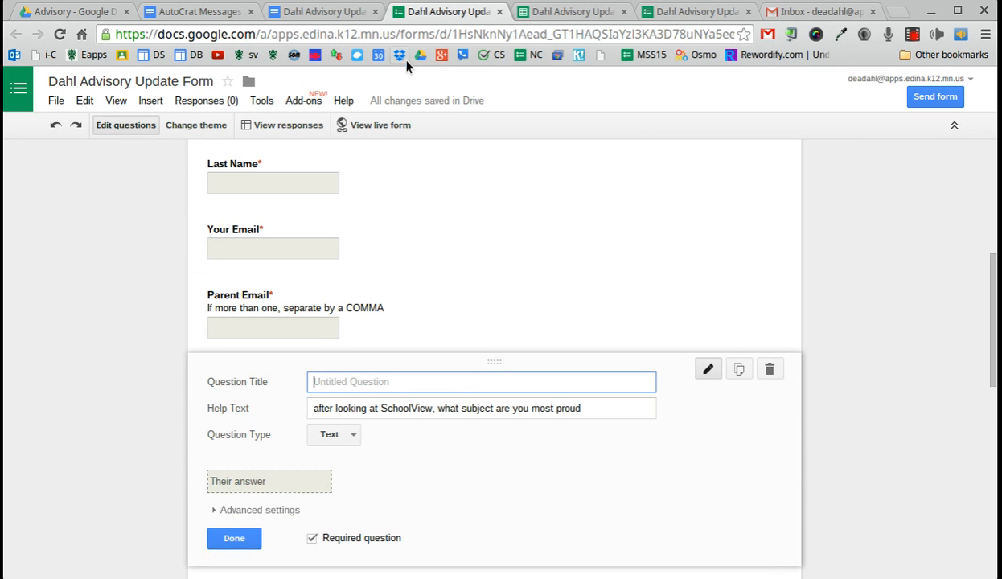
pyautogui.click(319, 14)
pyautogui.moveTo(513, 394); pyautogui.dragTo(608, 394)
pyautogui.hotkey('ctrl', 'c')
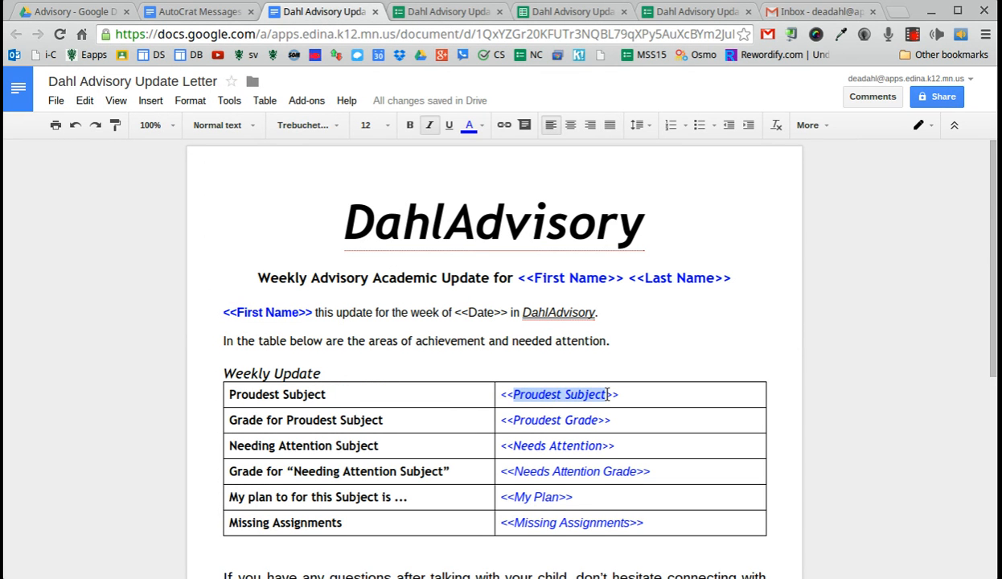
pyautogui.click(467, 12)
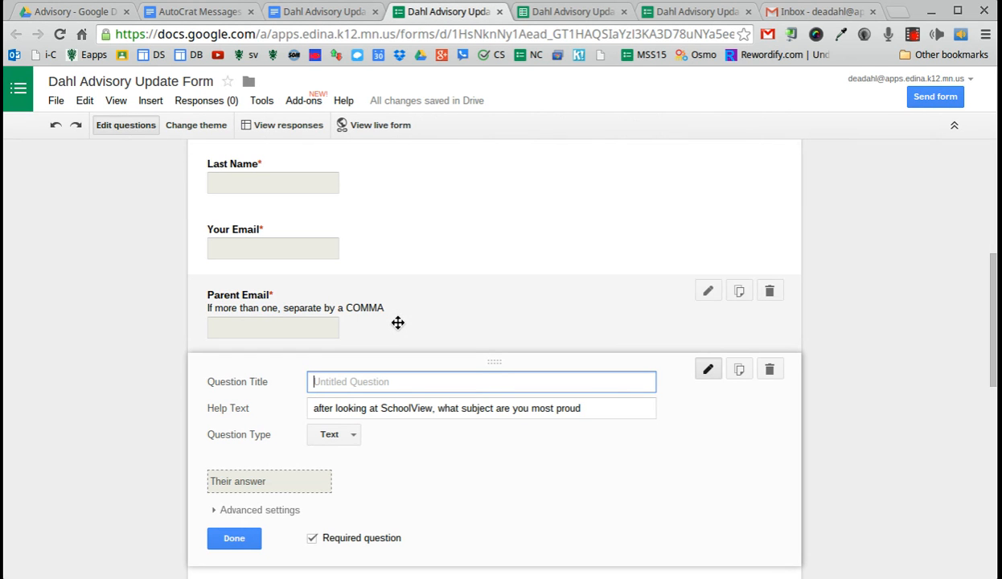
pyautogui.hotkey('ctrl', 'v')
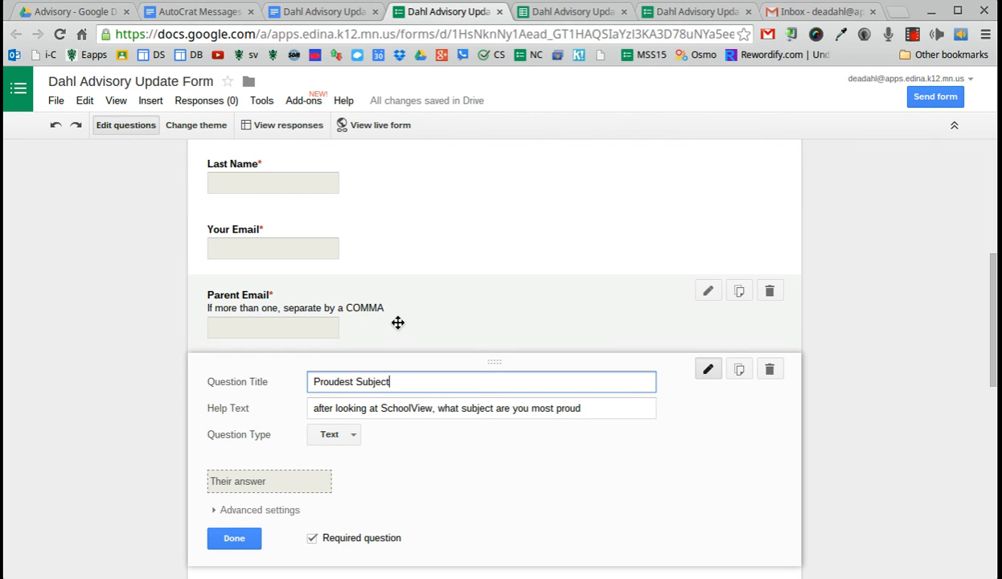
pyautogui.click(222, 532)
pyautogui.scroll(-3, 135, 381)
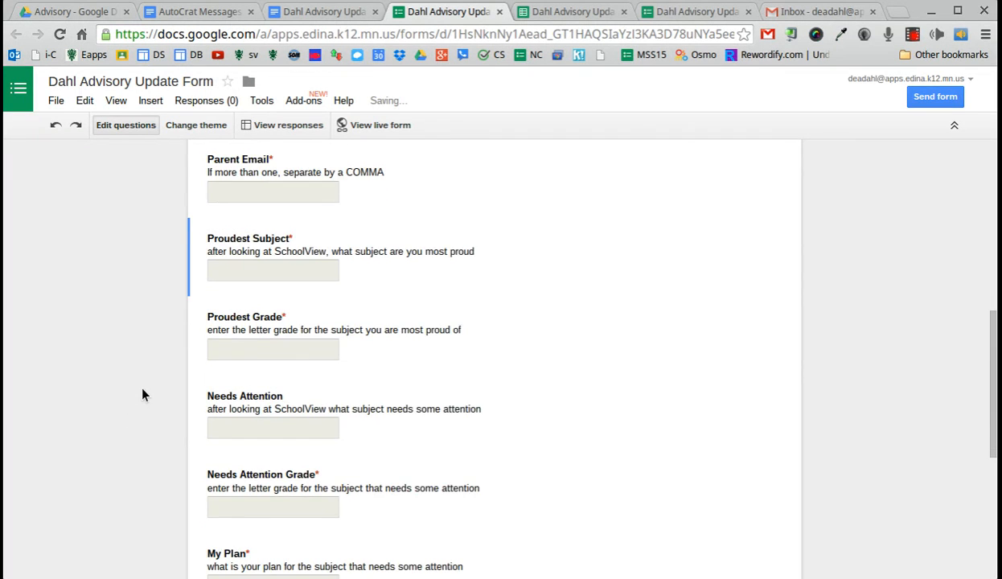
pyautogui.scroll(-4, 142, 396)
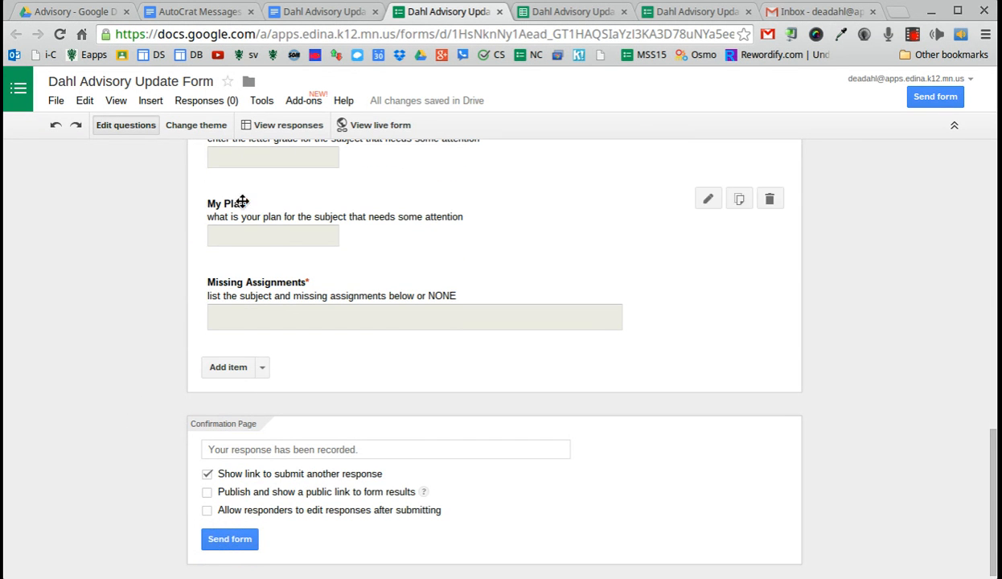
pyautogui.click(305, 16)
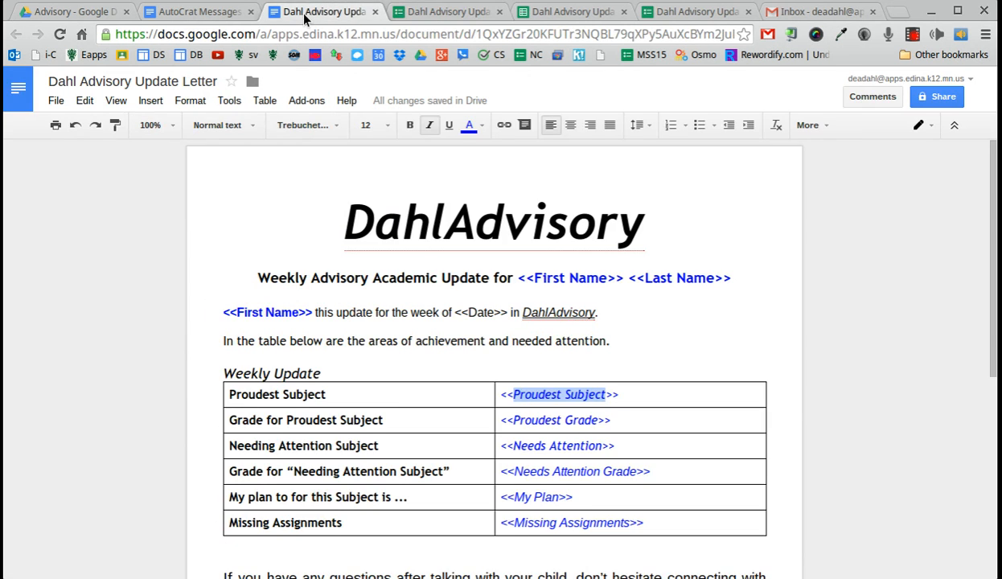
# Step: Launch autoCrat from the Add-ons menu on the Dahl Advisory Update 2015 (Responses) spreadsheet
pyautogui.click(414, 18)
pyautogui.click(583, 12)
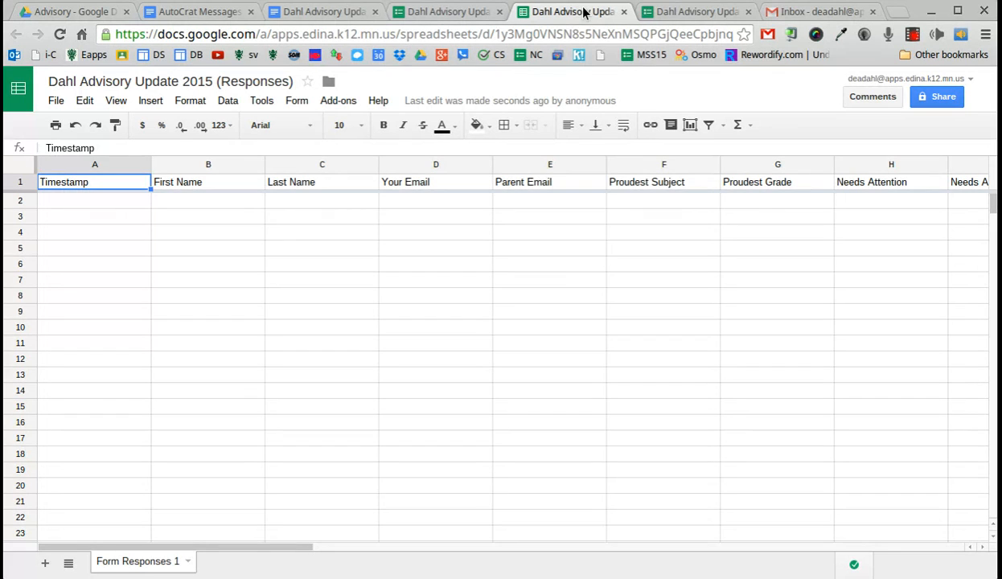
pyautogui.click(341, 105)
pyautogui.moveTo(345, 129)
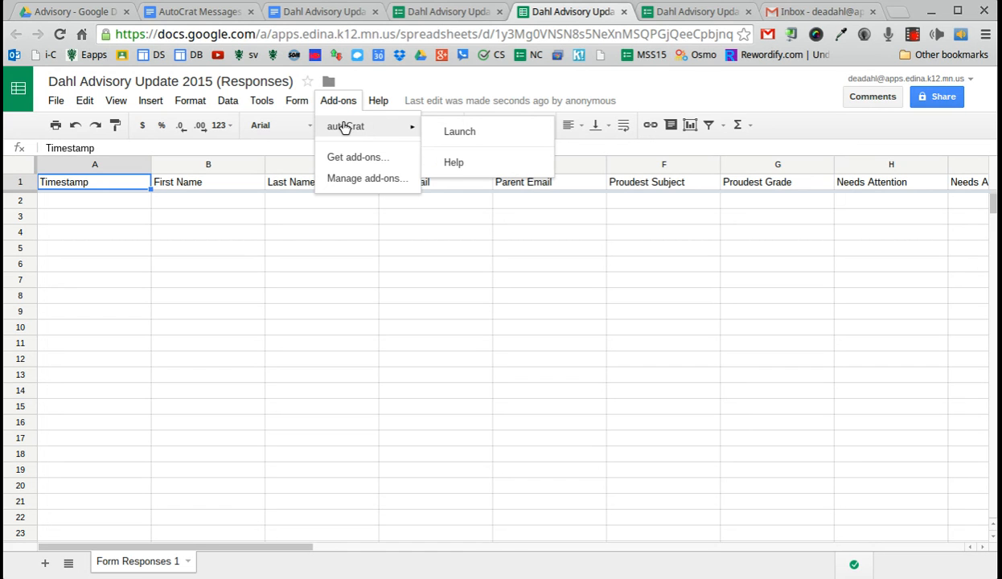
pyautogui.click(455, 134)
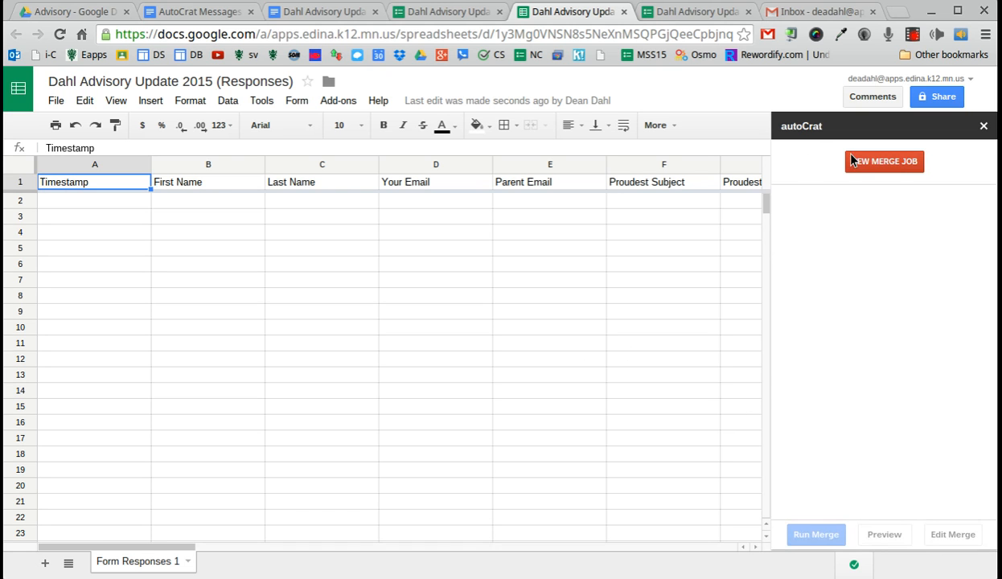
# Step: Start a new autoCrat merge job to reach the Choose Template step
pyautogui.click(891, 166)
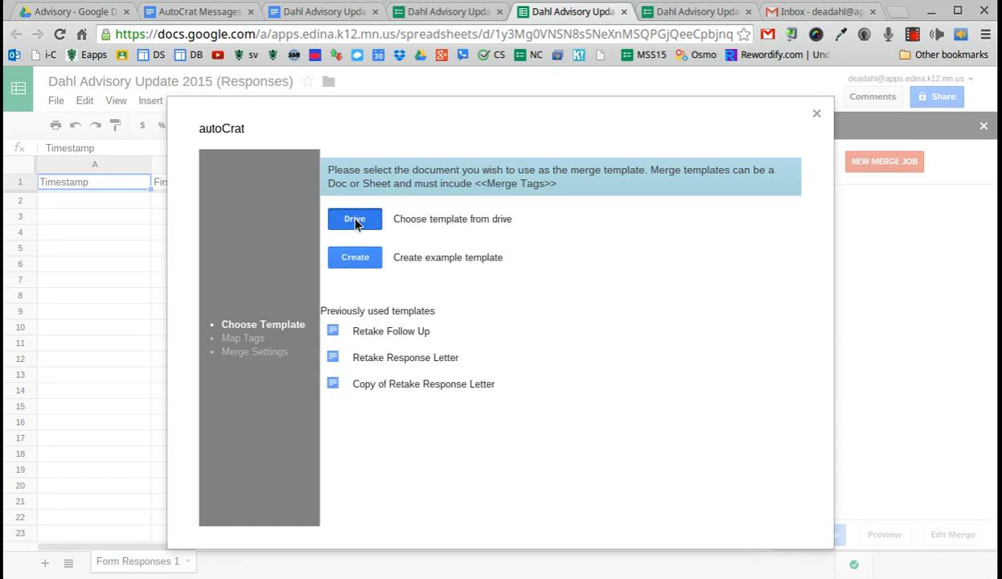
# Step: Pick the Dahl Advisory Update letter from the Drive Advisory folder as the template
pyautogui.click(355, 219)
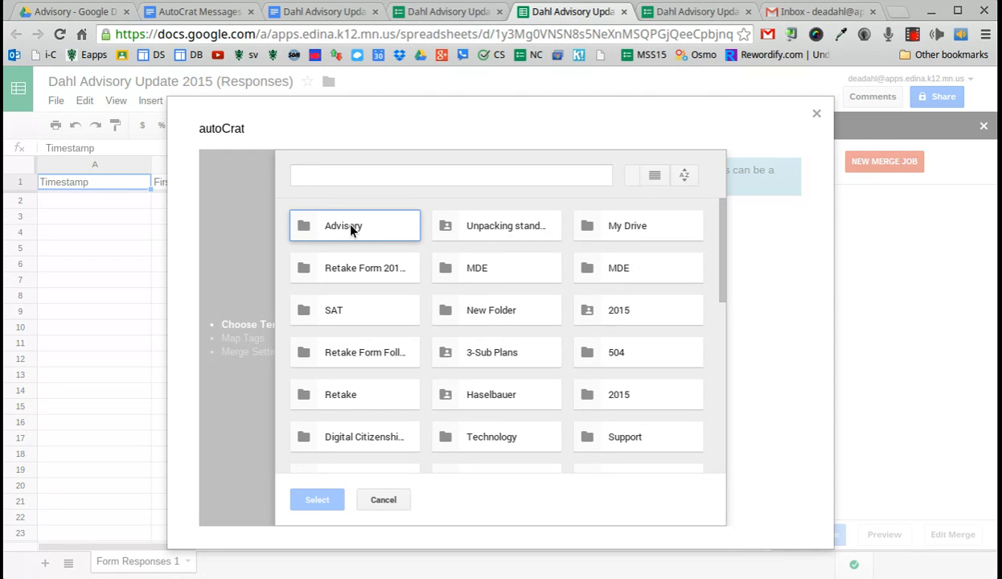
pyautogui.doubleClick(351, 228)
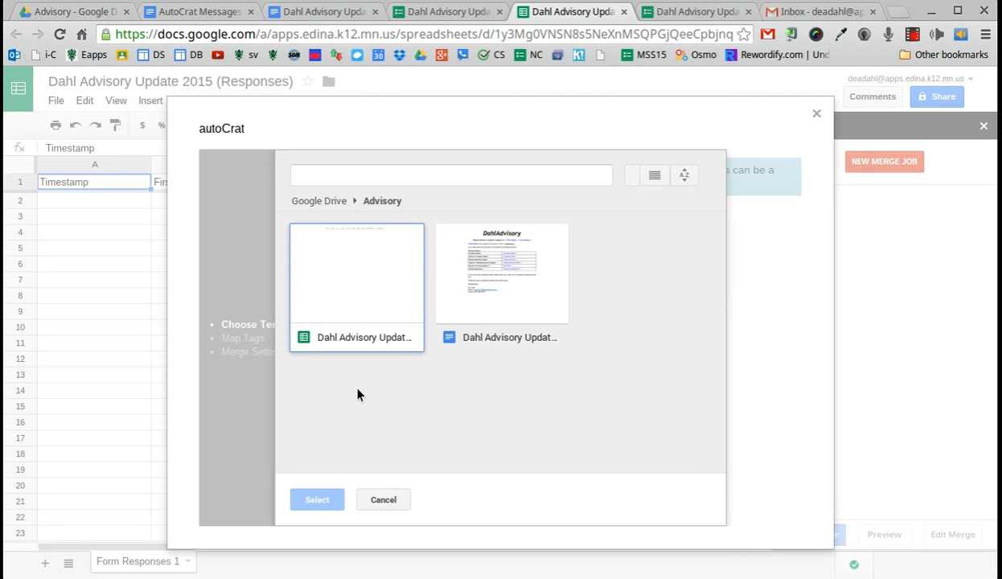
pyautogui.click(519, 292)
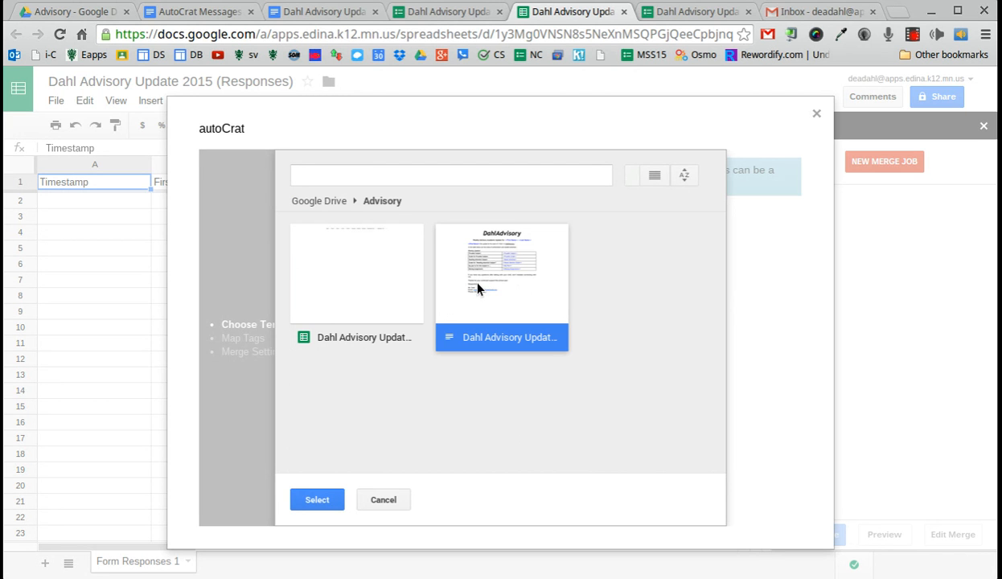
# Step: Confirm the letter template, name the job 'Dahl Advisory Weekly Update', and review the tag mappings
pyautogui.click(328, 501)
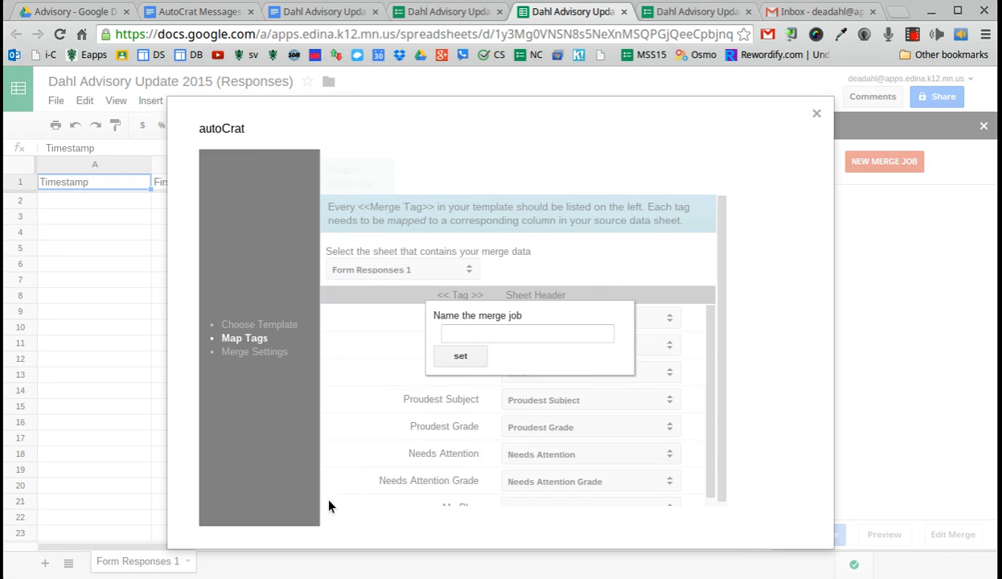
pyautogui.click(458, 335)
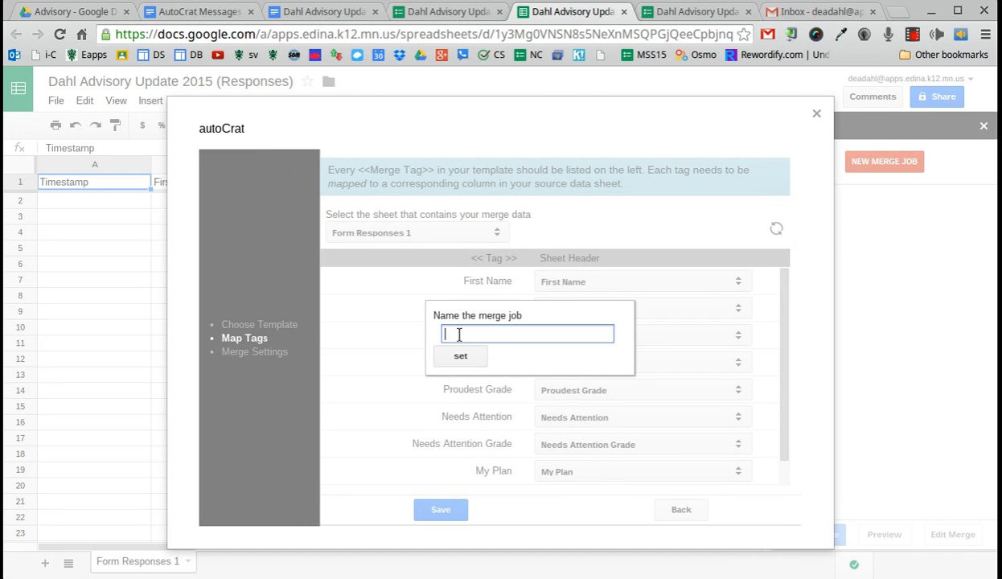
pyautogui.write('Dahl Advisory Weekly Update')
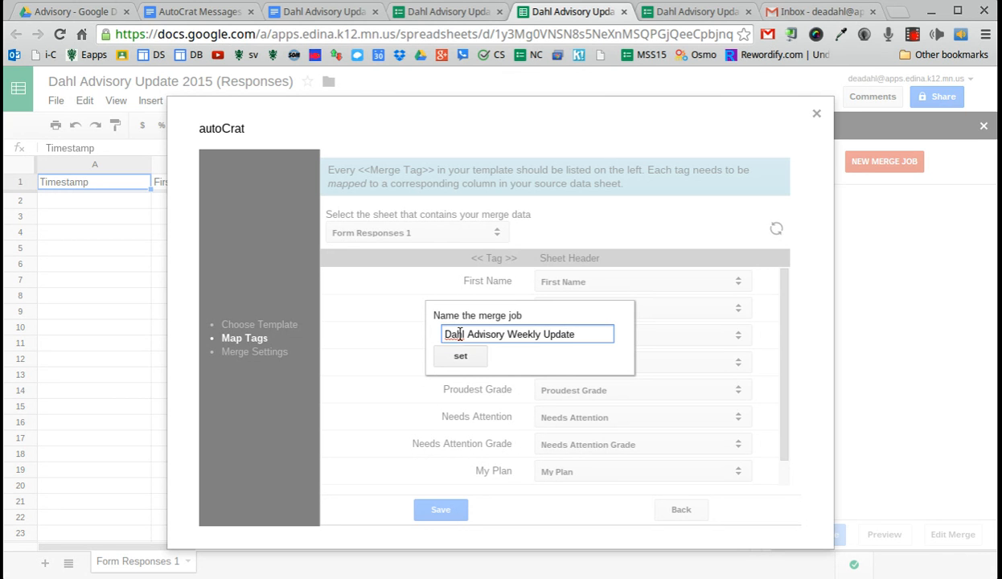
pyautogui.click(465, 363)
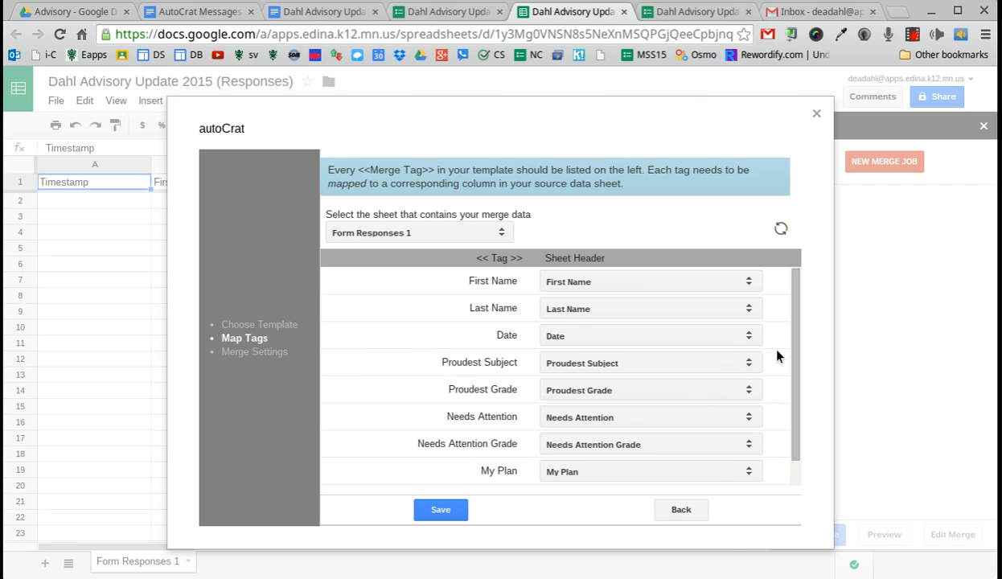
pyautogui.moveTo(791, 320); pyautogui.dragTo(799, 350)
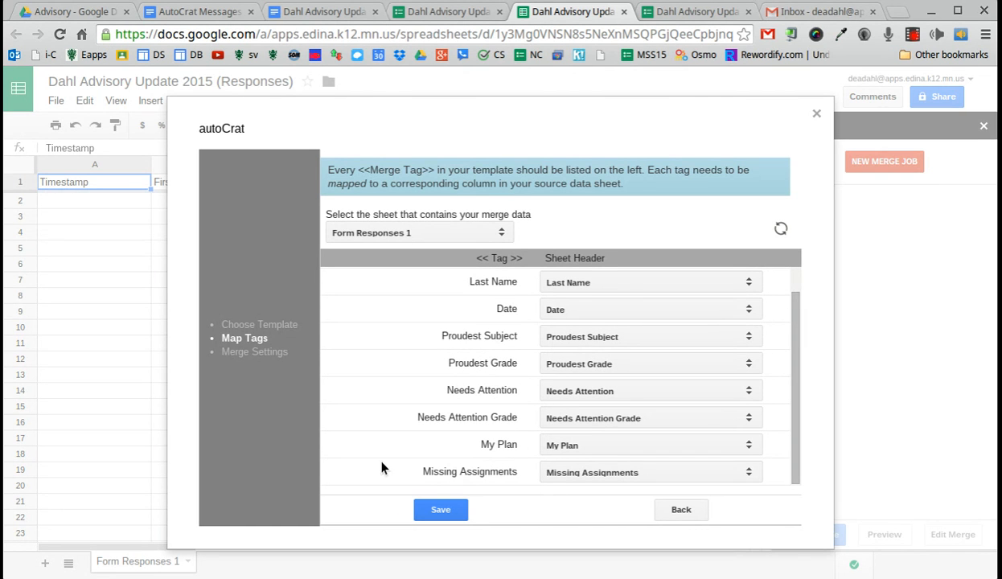
# Step: Save the tag mapping, name merged files 'Dahl Advisory Weekly Update', and output them as PDF
pyautogui.click(443, 510)
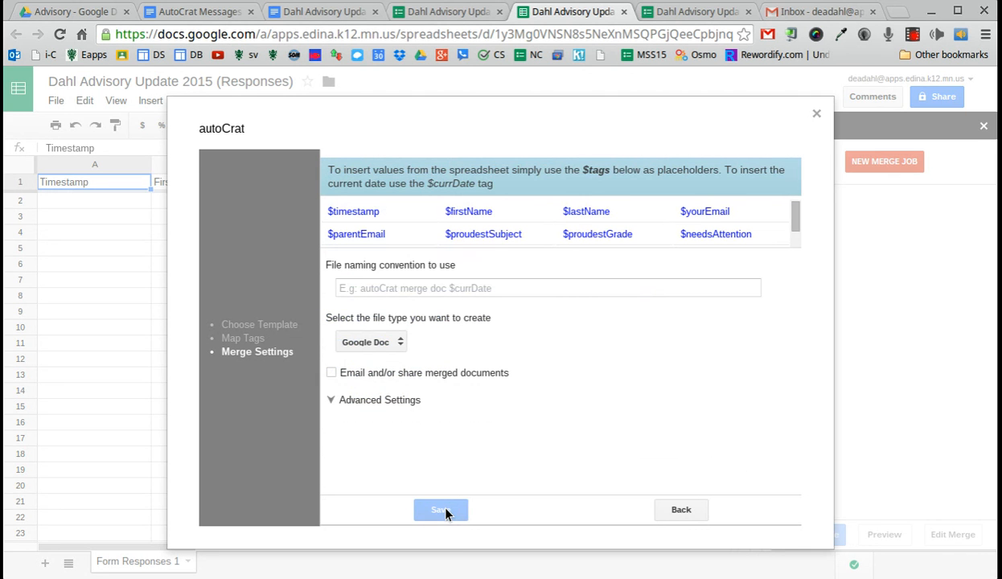
pyautogui.click(364, 287)
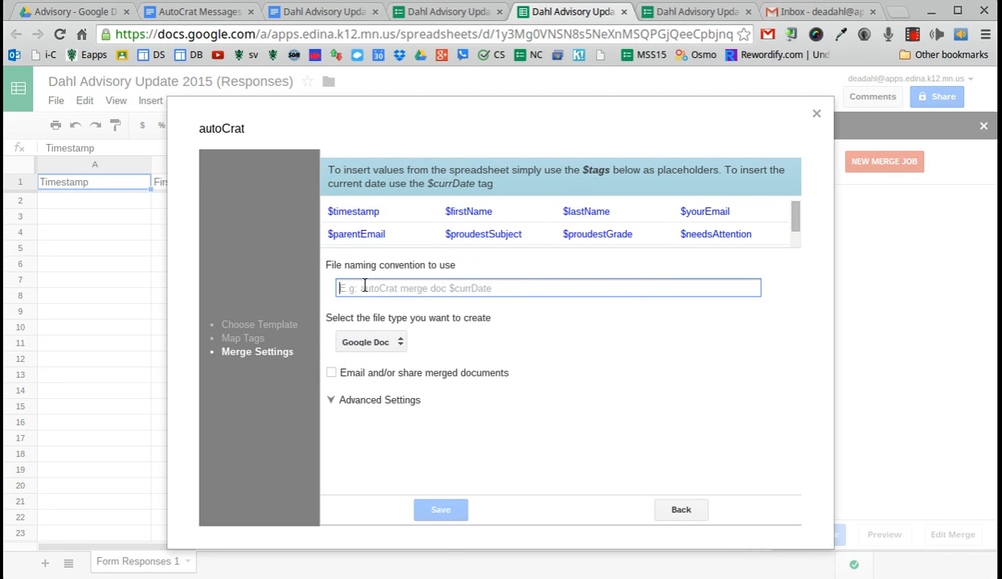
pyautogui.write('Da')
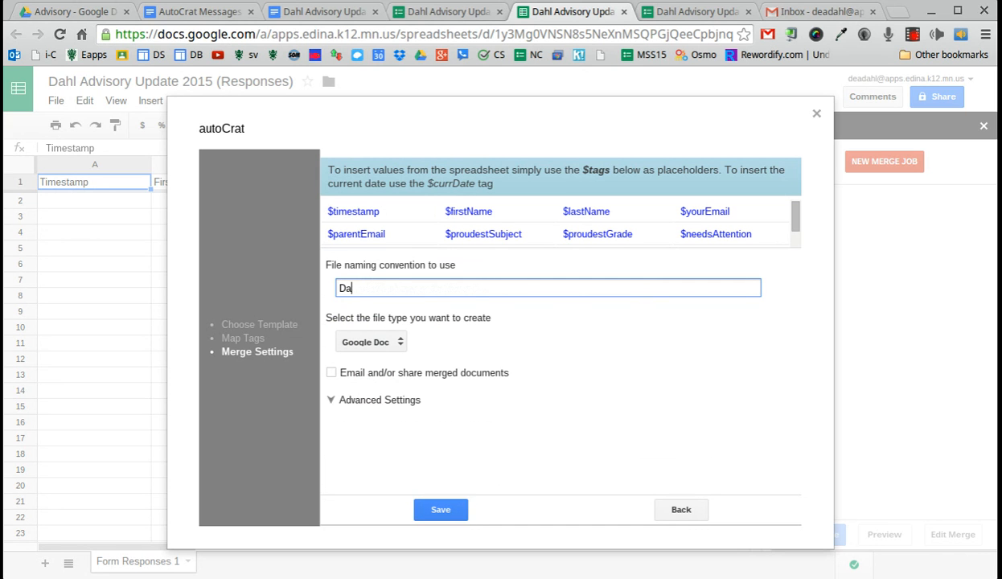
pyautogui.write('hl Advisory Weekly Update')
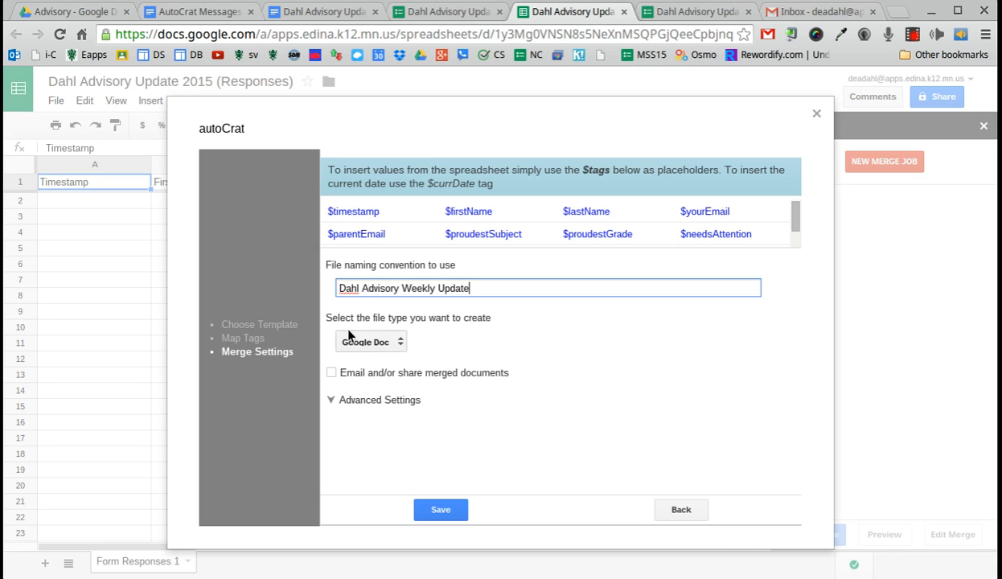
pyautogui.click(365, 343)
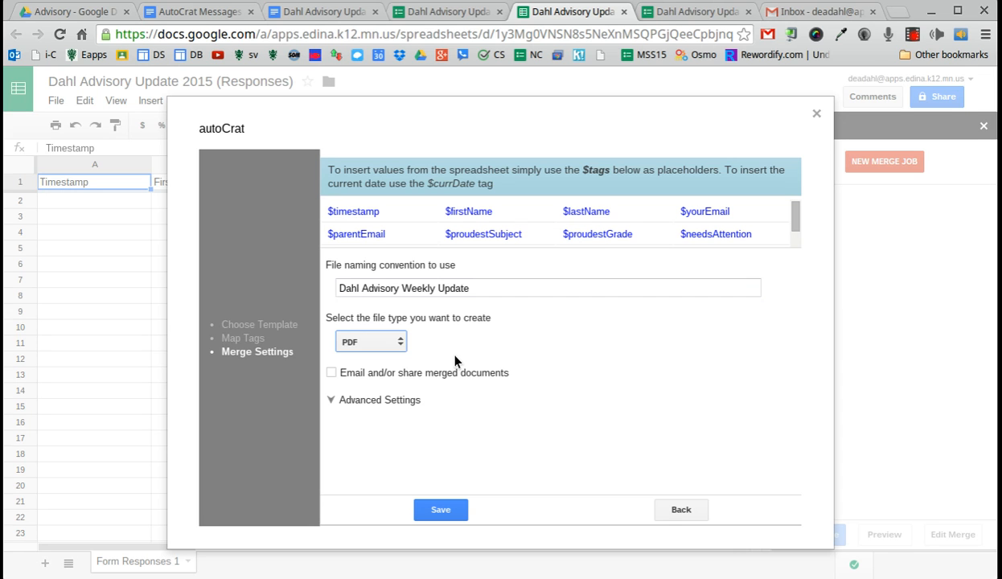
# Step: Enable emailing to $yourEmail, $parentEmail and the teacher's own email address
pyautogui.click(331, 373)
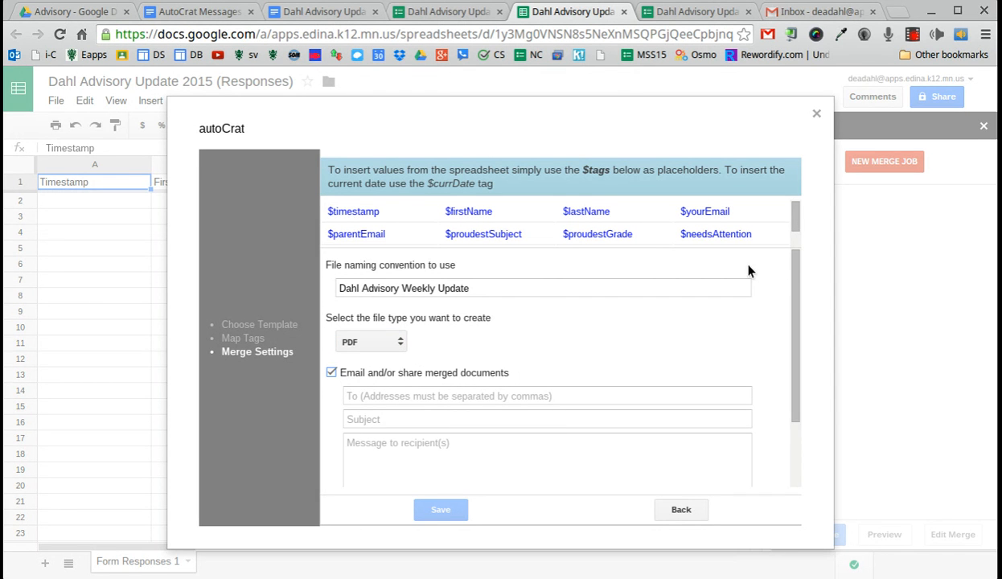
pyautogui.moveTo(794, 264); pyautogui.dragTo(792, 328)
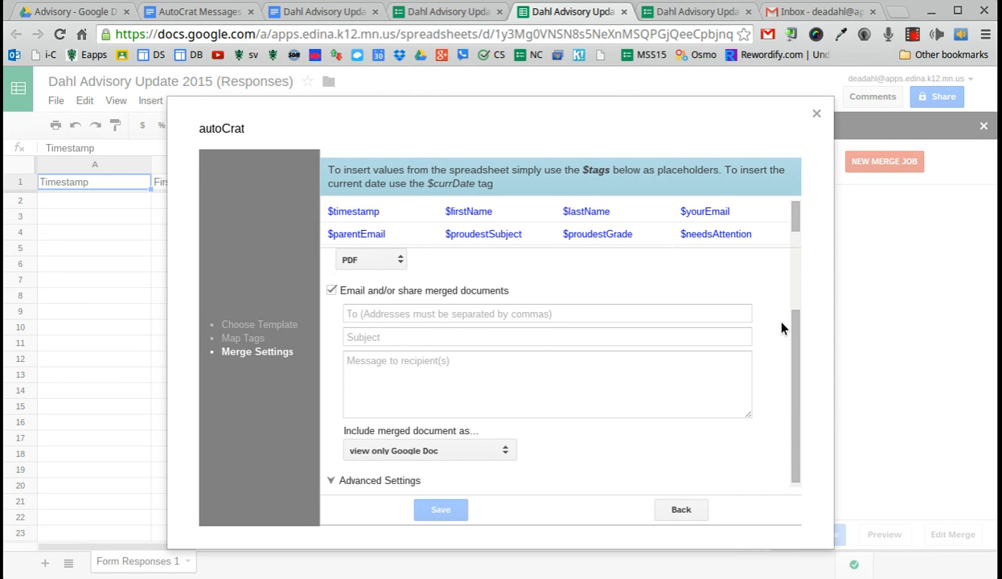
pyautogui.click(545, 316)
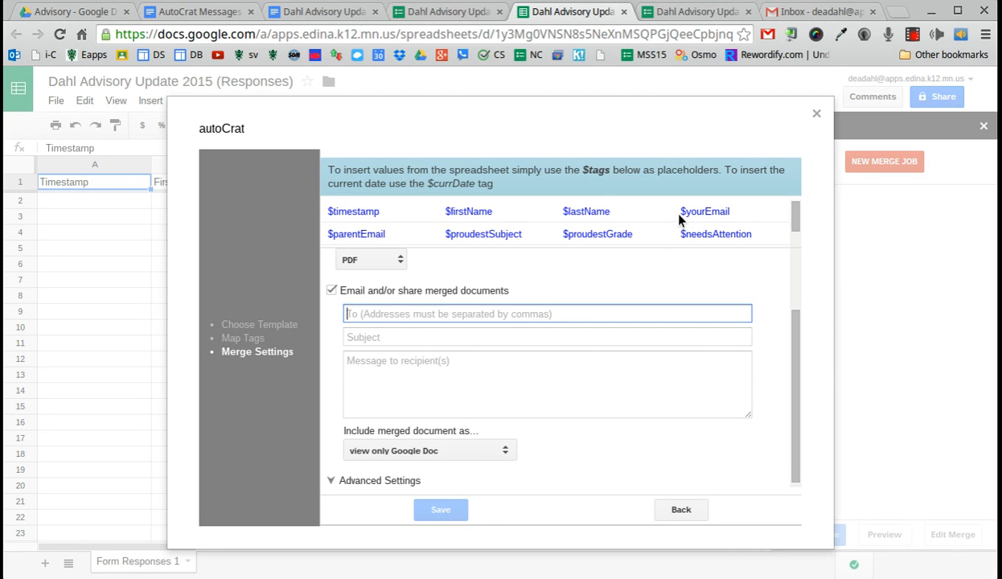
pyautogui.moveTo(679, 211); pyautogui.dragTo(737, 211)
pyautogui.hotkey('ctrl', 'c')
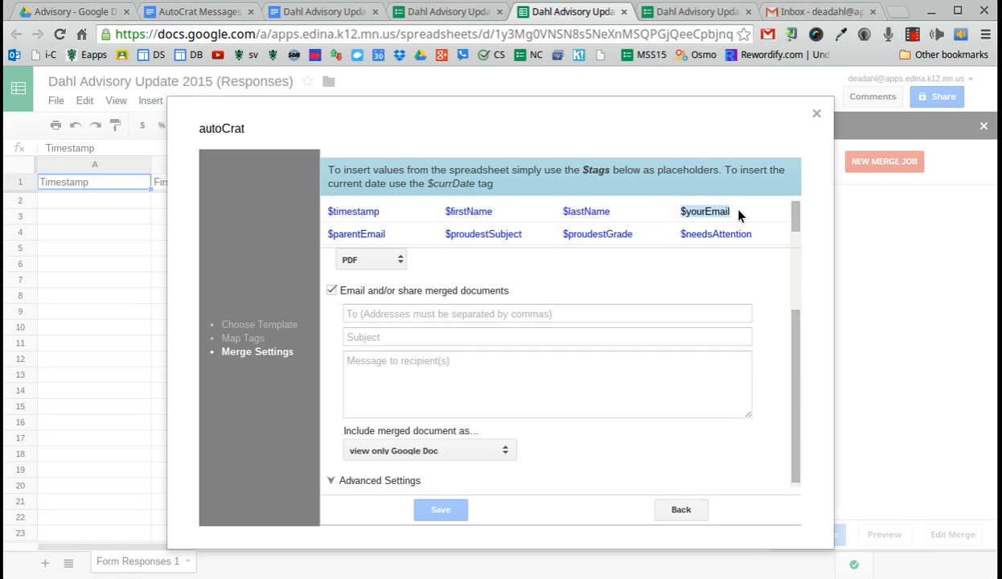
pyautogui.click(491, 312)
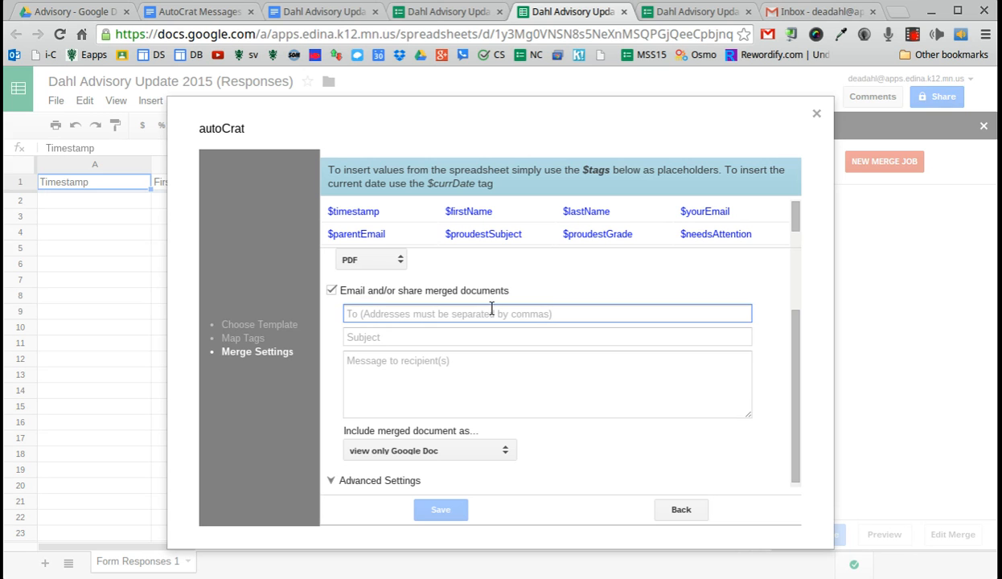
pyautogui.hotkey('ctrl', 'v')
pyautogui.write(',')
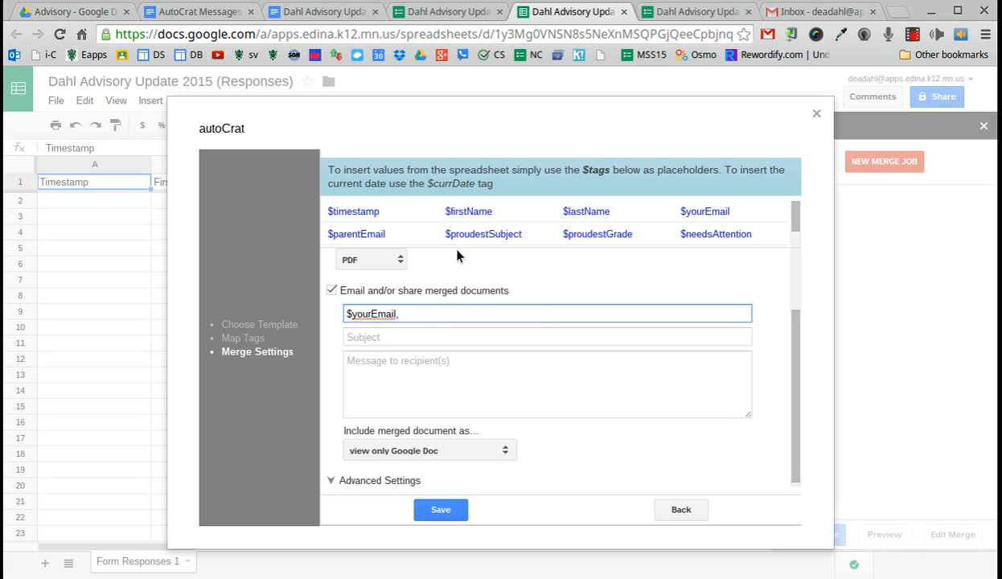
pyautogui.moveTo(327, 234); pyautogui.dragTo(388, 236)
pyautogui.hotkey('ctrl', 'c')
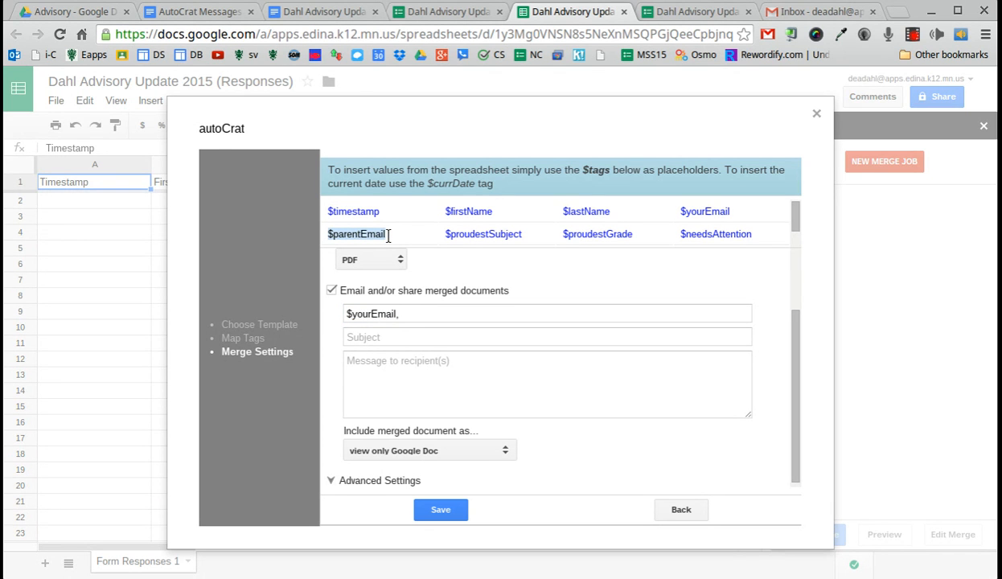
pyautogui.click(422, 313)
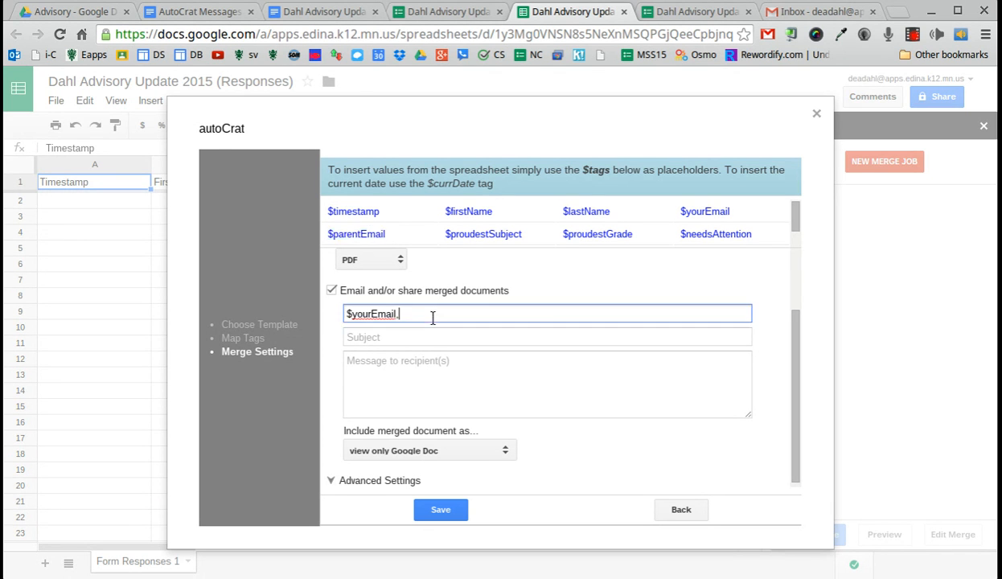
pyautogui.hotkey('ctrl', 'v')
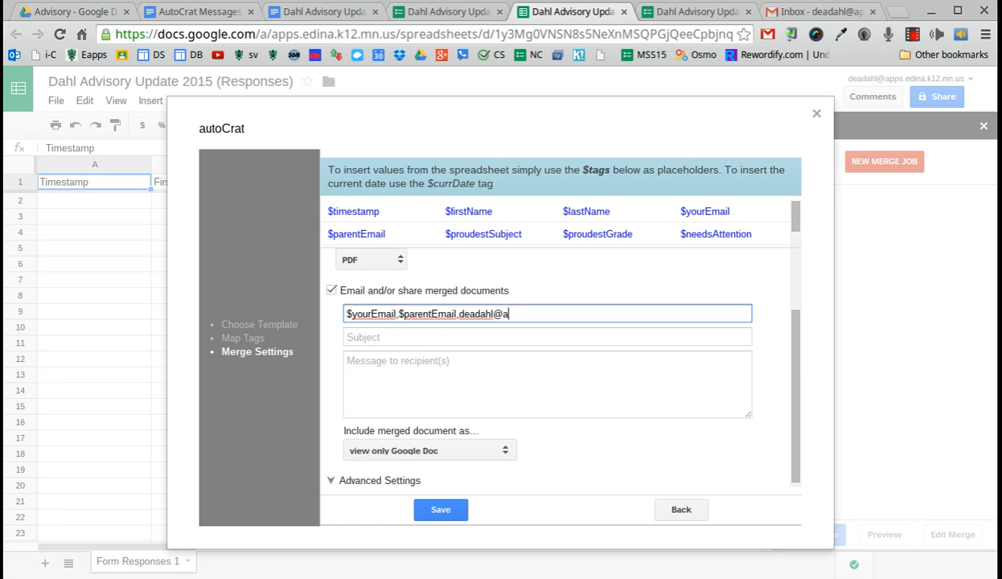
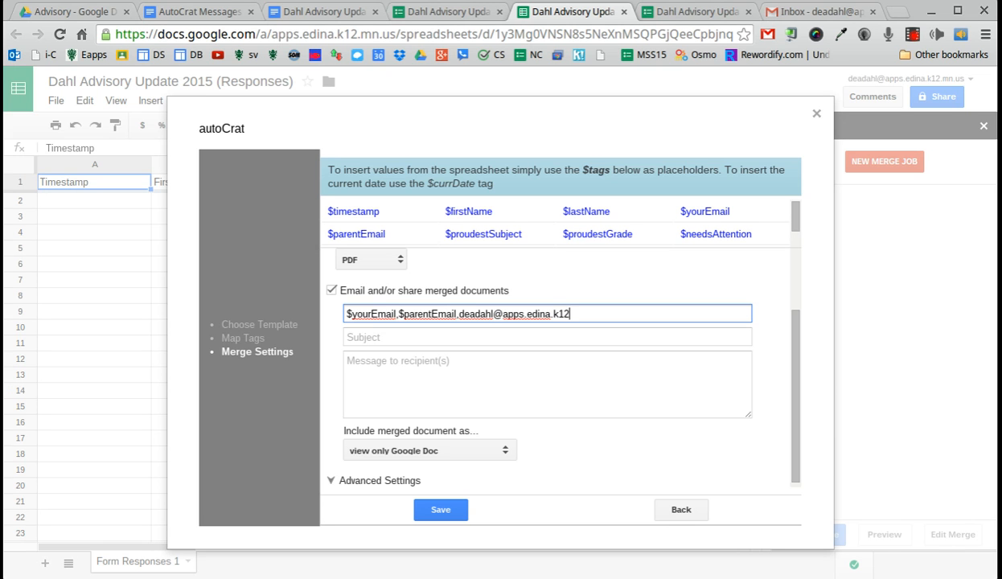
# Step: Set the email subject to 'Dahl Advisory Weekly Academic Update'
pyautogui.click(465, 339)
pyautogui.write('Dahl')
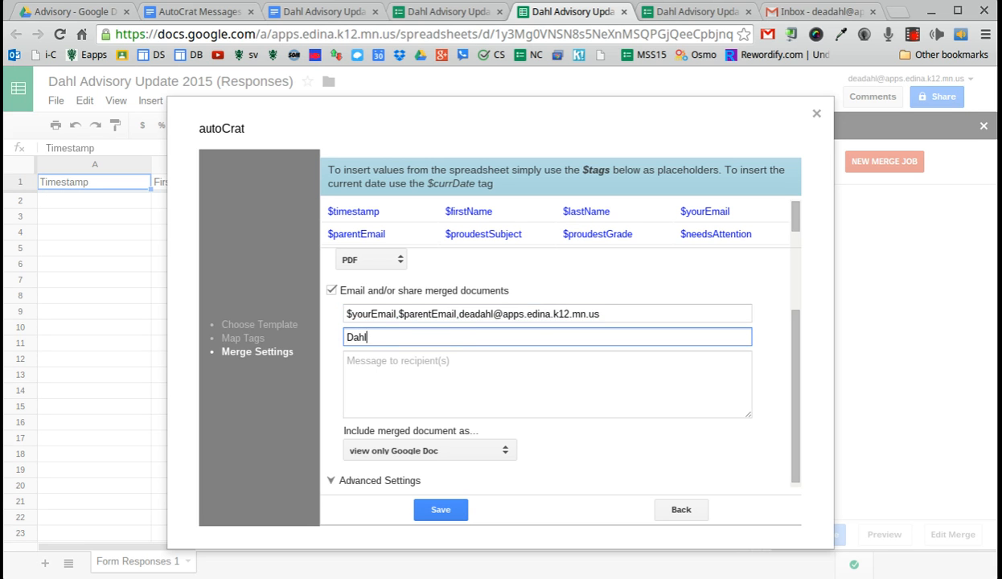
pyautogui.write(' Advisory Weekly')
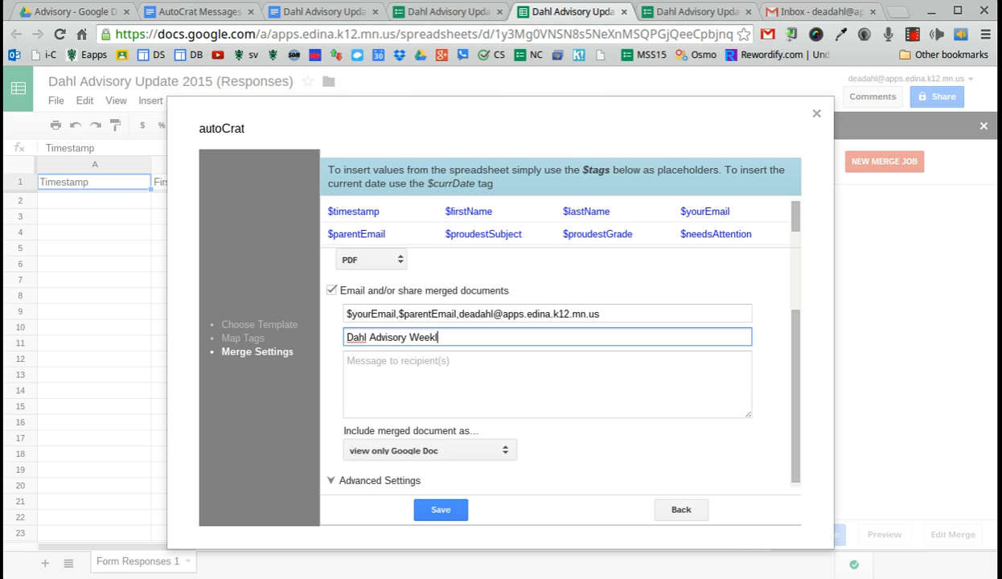
pyautogui.press('BackSpace')
pyautogui.write('Acadme')
pyautogui.press('BackSpace')
pyautogui.press('BackSpace')
pyautogui.write('emic Update')
pyautogui.click(446, 379)
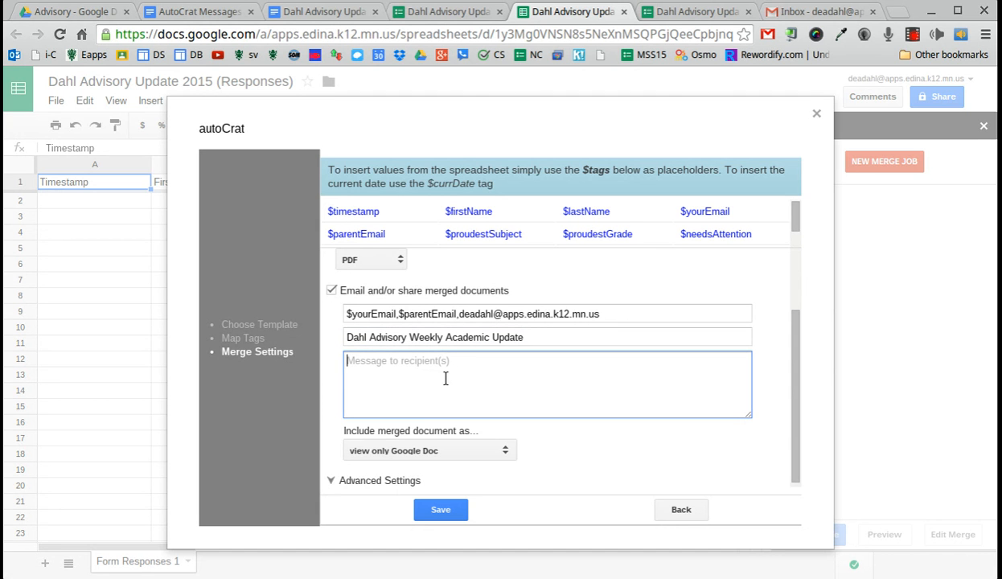
# Step: In AutoCrat Messages, change 'complete an' to 'completed a' and copy the second parent message
pyautogui.click(204, 14)
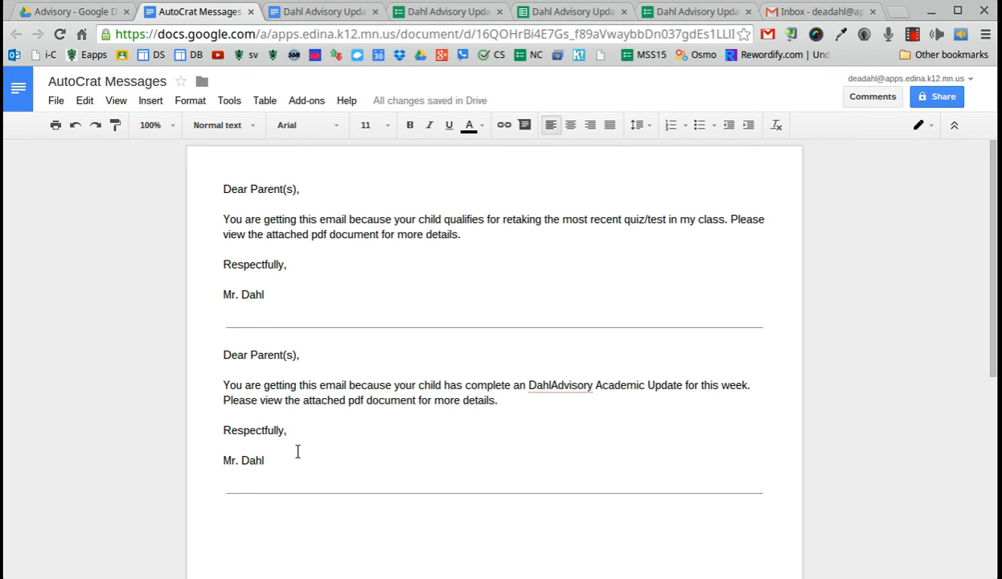
pyautogui.click(511, 386)
pyautogui.write('d')
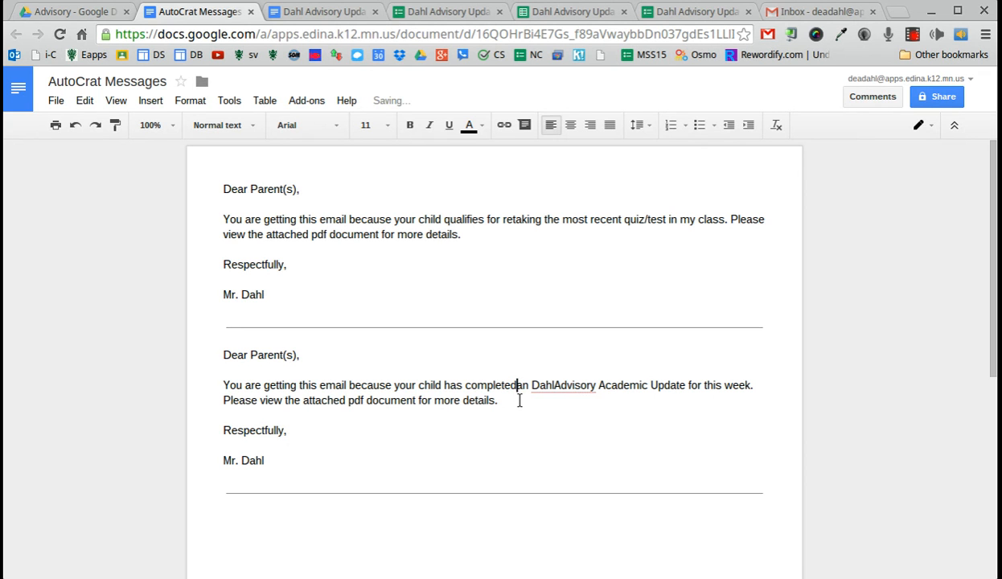
pyautogui.moveTo(525, 386); pyautogui.dragTo(532, 399)
pyautogui.click(527, 390)
pyautogui.press('BackSpace')
pyautogui.press('Left')
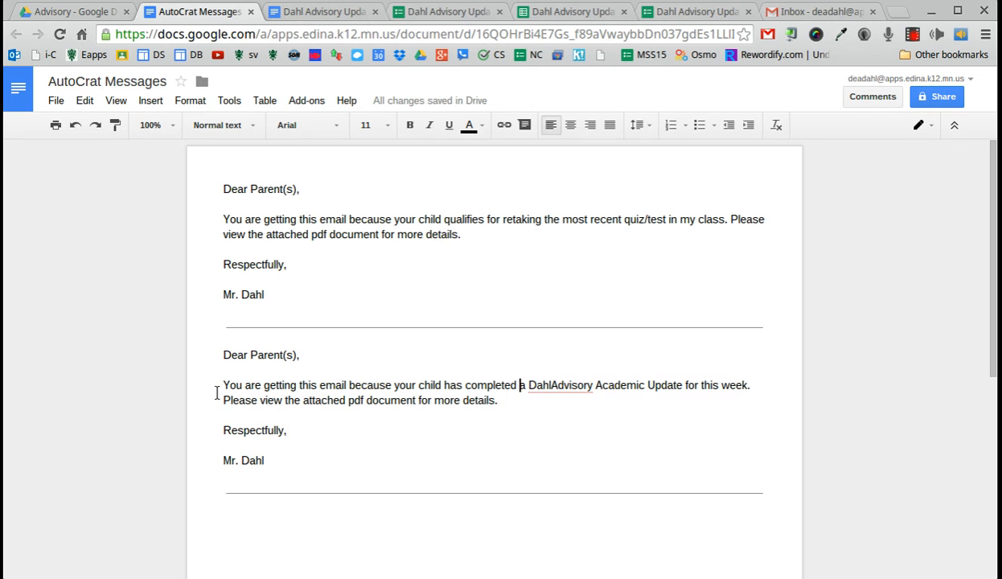
pyautogui.moveTo(269, 465); pyautogui.dragTo(206, 348)
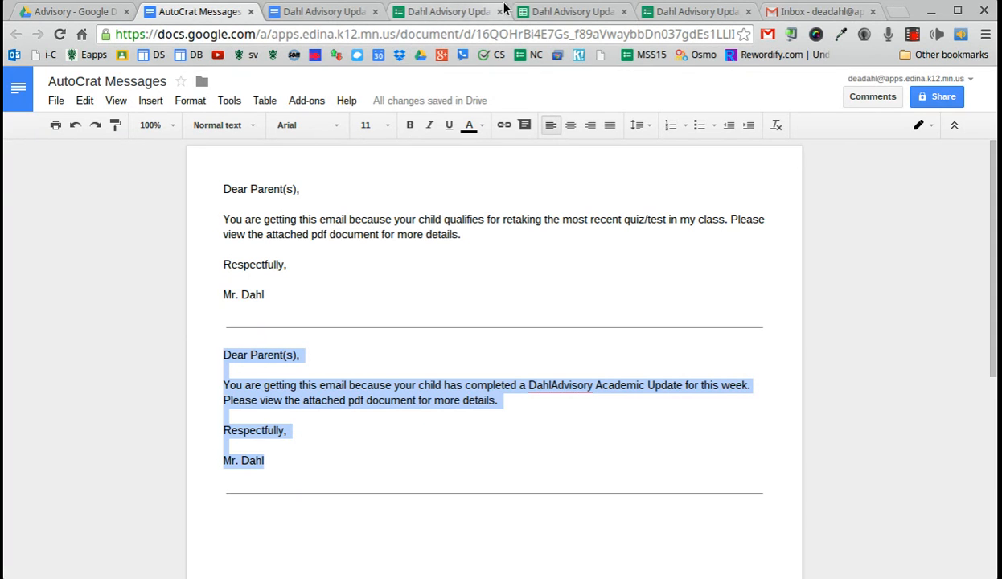
pyautogui.click(546, 13)
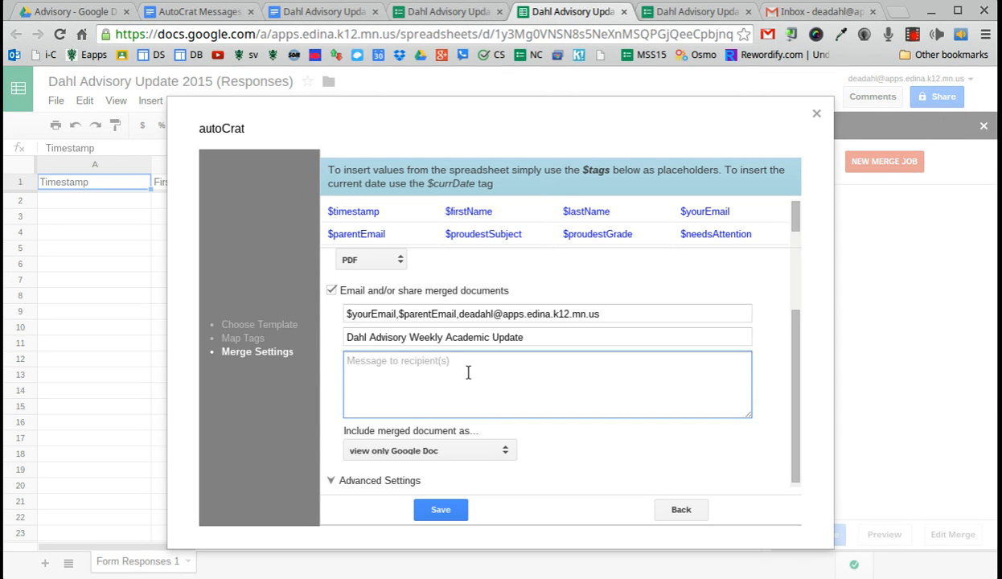
# Step: Paste the parent message as the email body, attach the merged document as a PDF, and save the job with run-on-submit kept on
pyautogui.hotkey('ctrl', 'v')
pyautogui.click(435, 452)
pyautogui.click(408, 509)
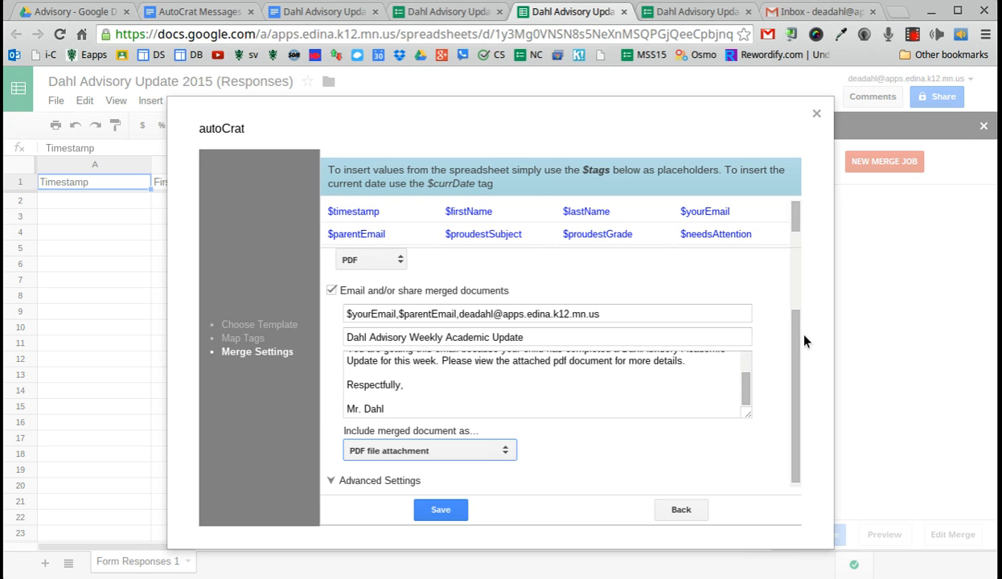
pyautogui.click(332, 481)
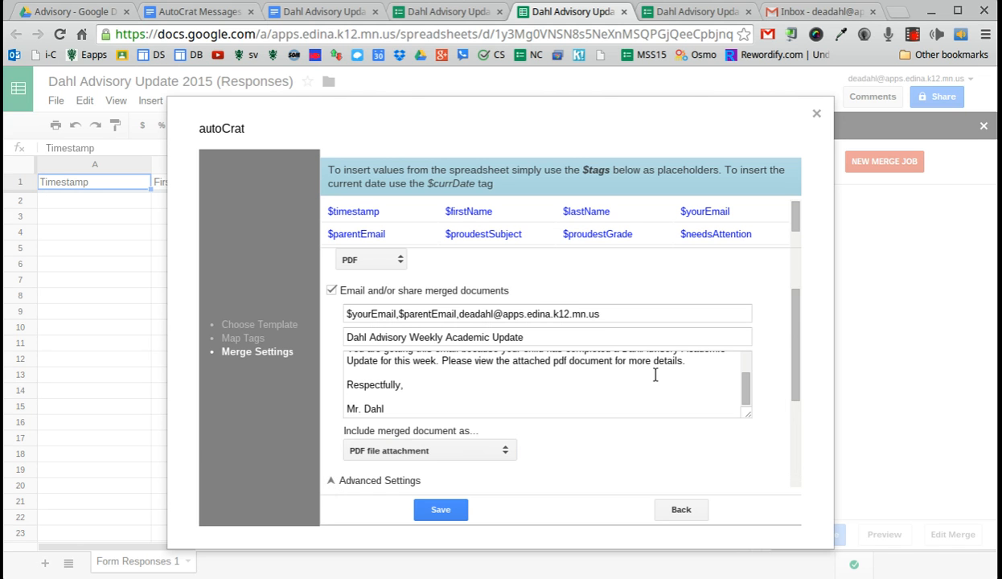
pyautogui.moveTo(789, 312); pyautogui.dragTo(793, 405)
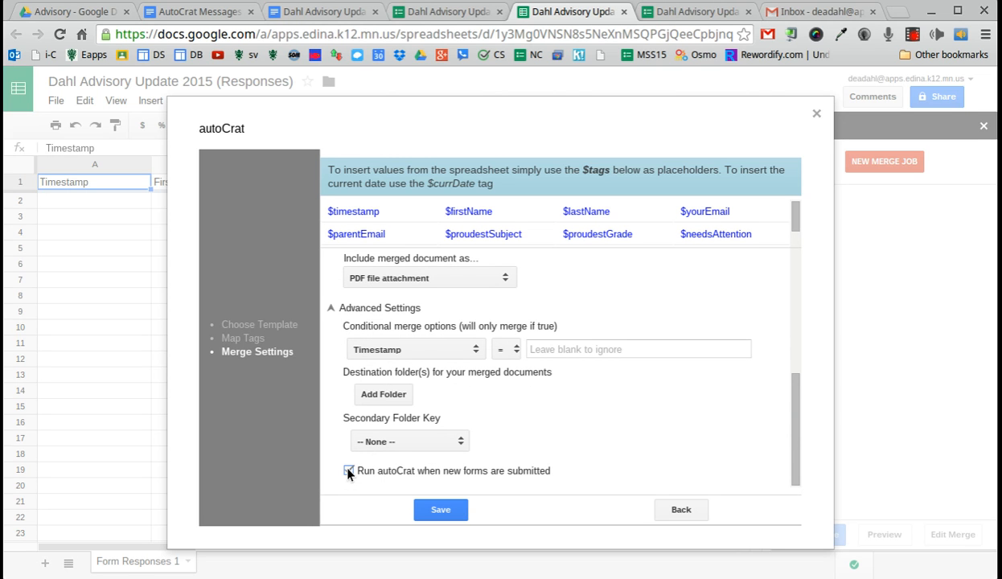
pyautogui.click(422, 511)
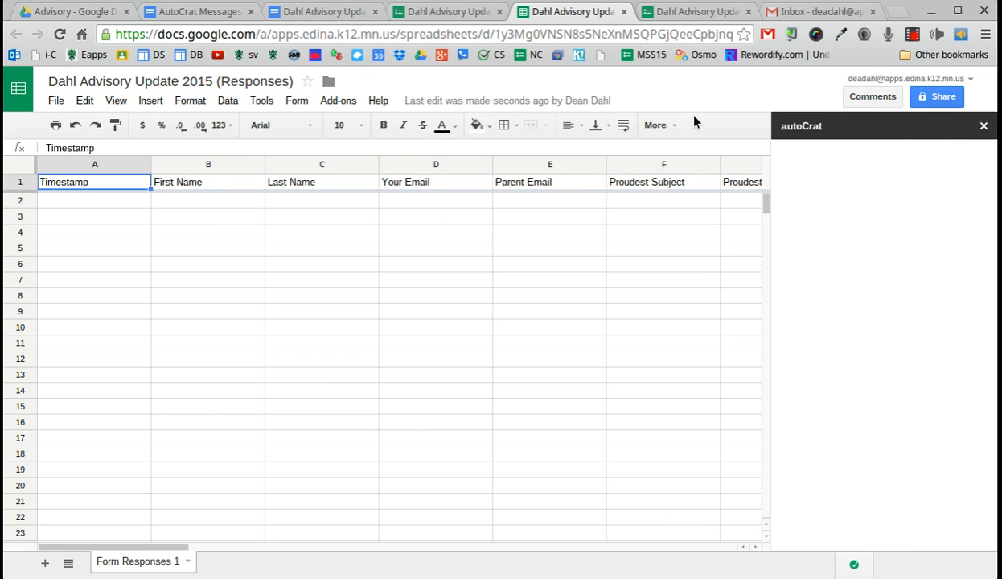
# Step: In the advisory form, enter the student's first and last name, student email, and parent email
pyautogui.click(689, 12)
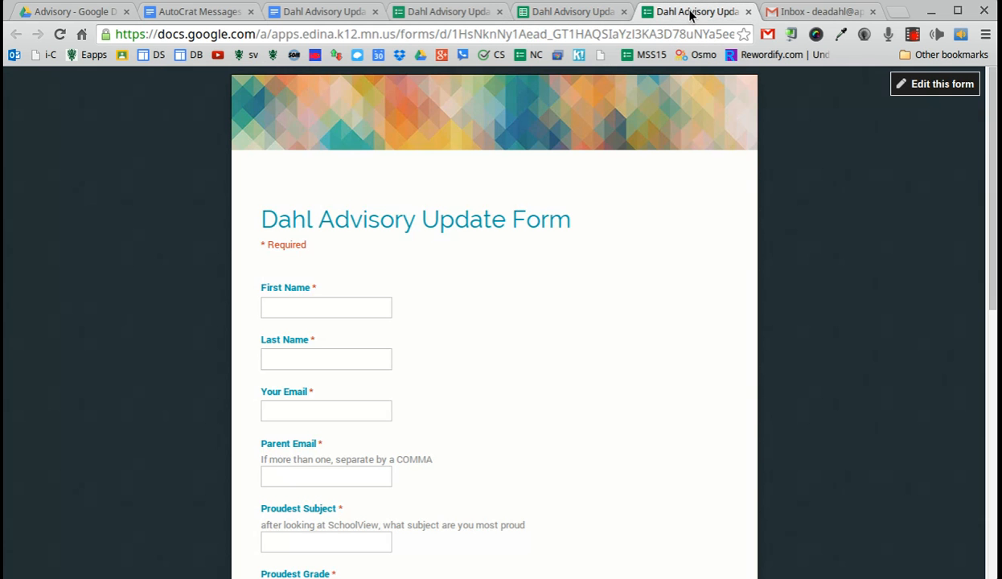
pyautogui.click(288, 306)
pyautogui.press('Tab')
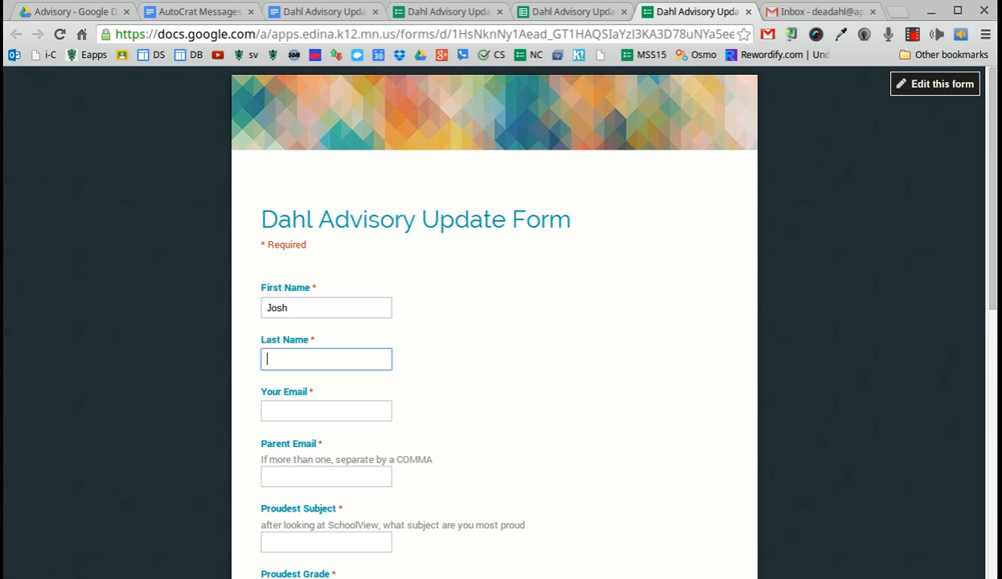
pyautogui.press('Tab')
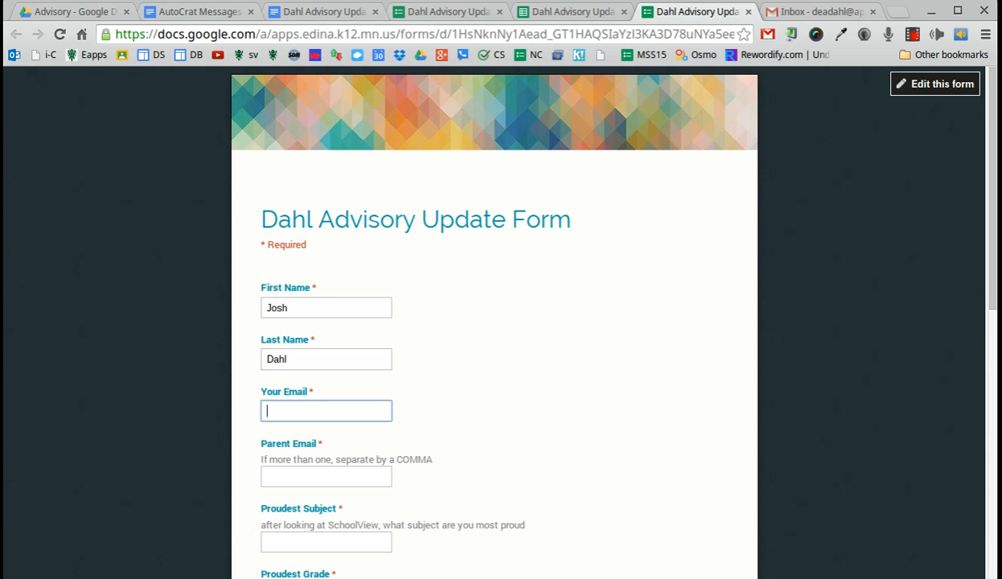
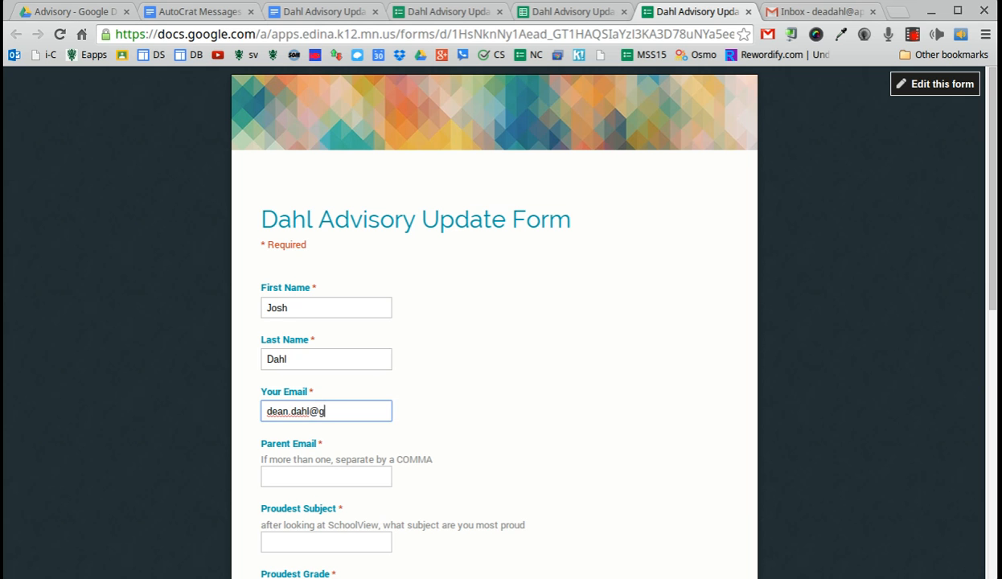
pyautogui.press('Tab')
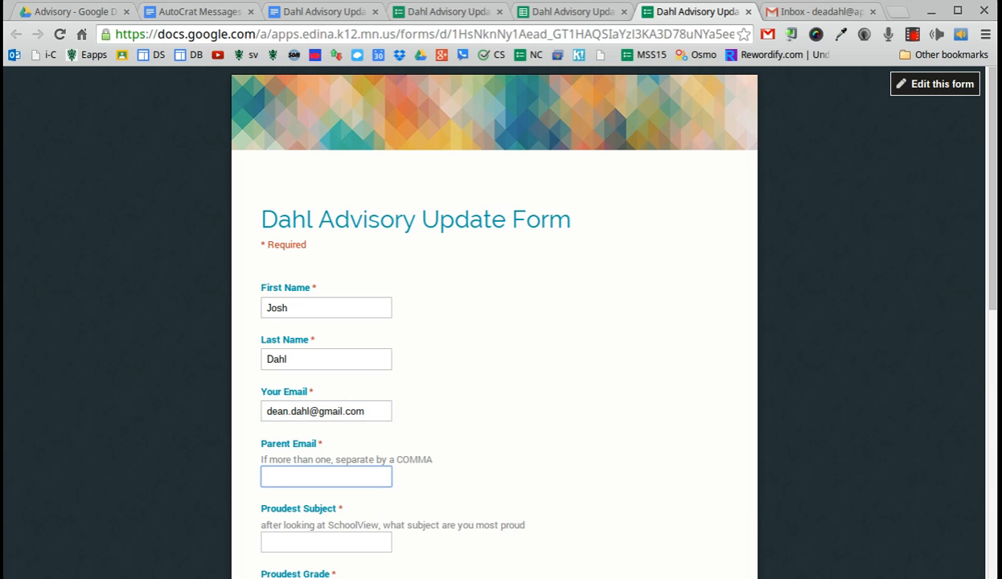
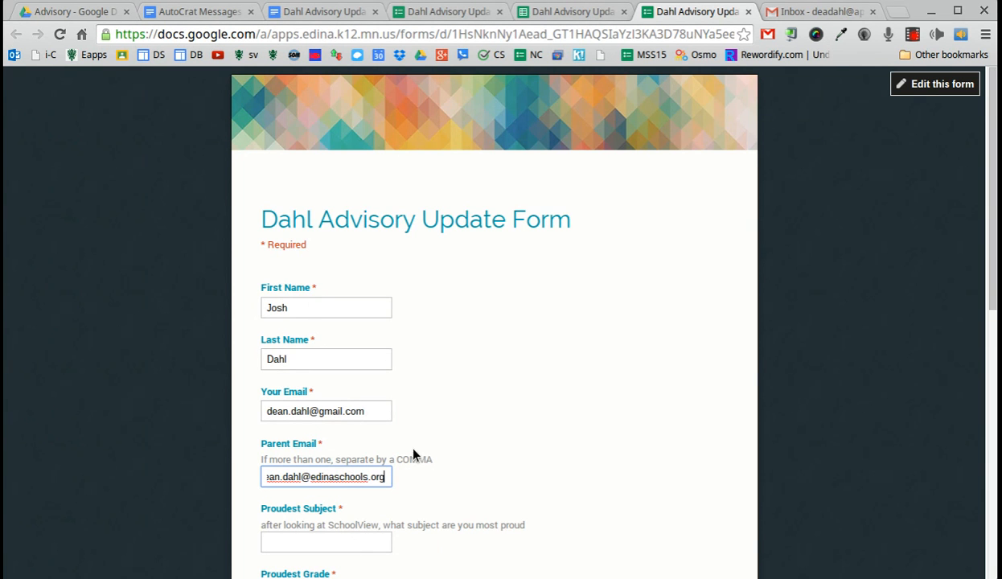
# Step: Answer Proudest Subject with Math and Proudest Grade with B+
pyautogui.scroll(-1, 425, 454)
pyautogui.click(324, 455)
pyautogui.write('Math')
pyautogui.scroll(-1, 346, 495)
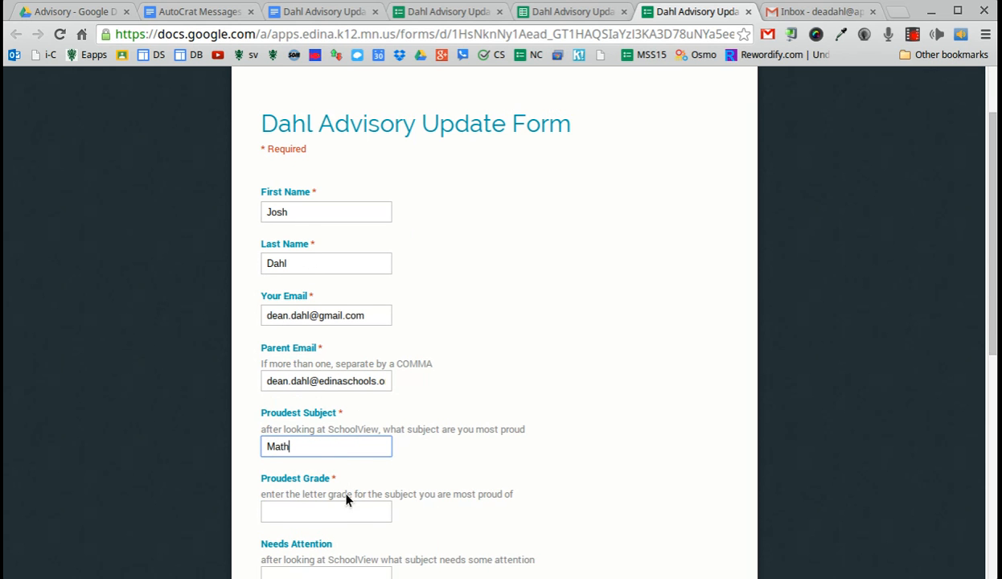
pyautogui.click(332, 513)
pyautogui.write('B+')
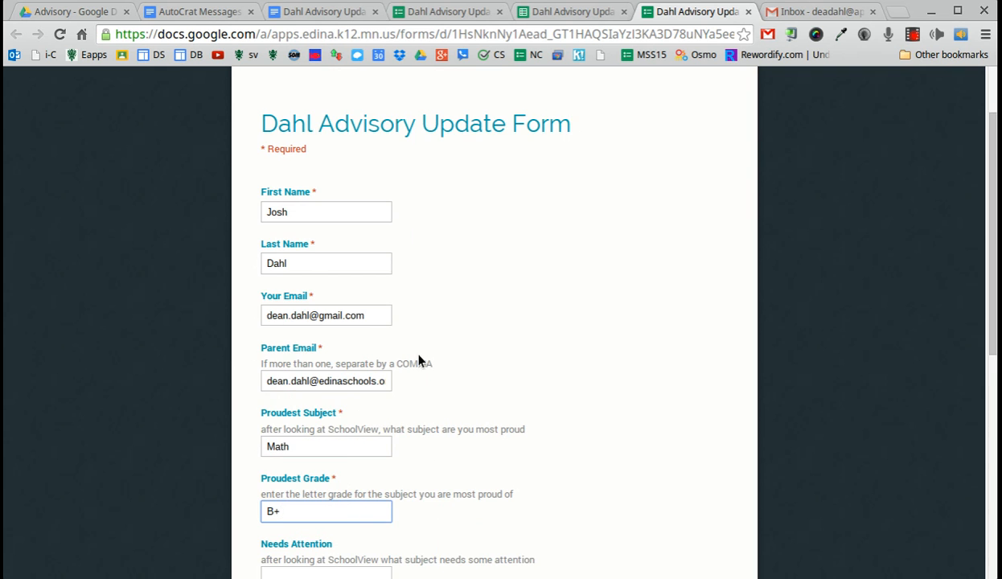
# Step: Answer Needs Attention with Language Arts and its grade with C-, clearing the stray grade from My Plan
pyautogui.scroll(-1, 402, 394)
pyautogui.click(328, 525)
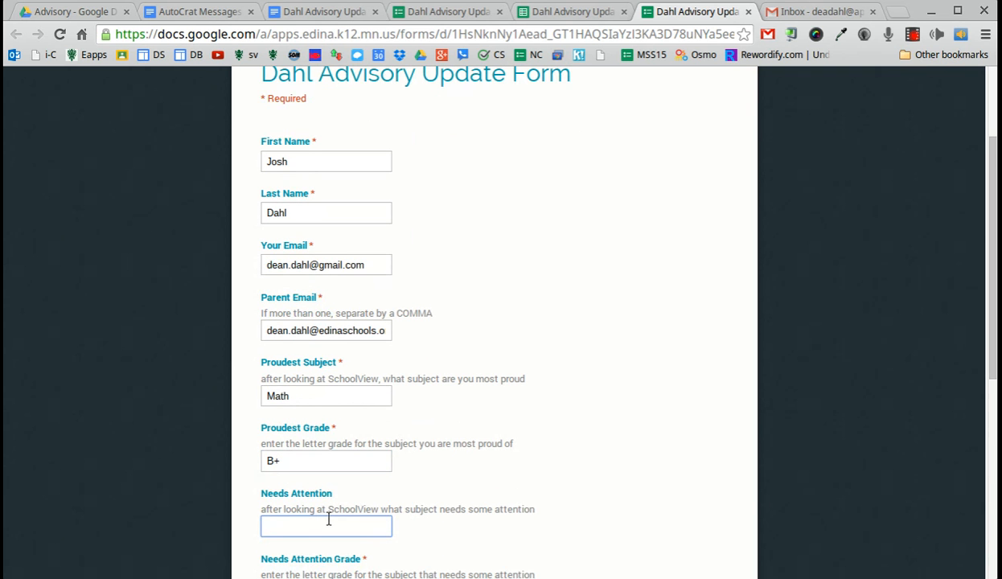
pyautogui.write('Language Artt')
pyautogui.press('BackSpace')
pyautogui.write('s')
pyautogui.scroll(-4, 318, 527)
pyautogui.click(300, 465)
pyautogui.write('C-')
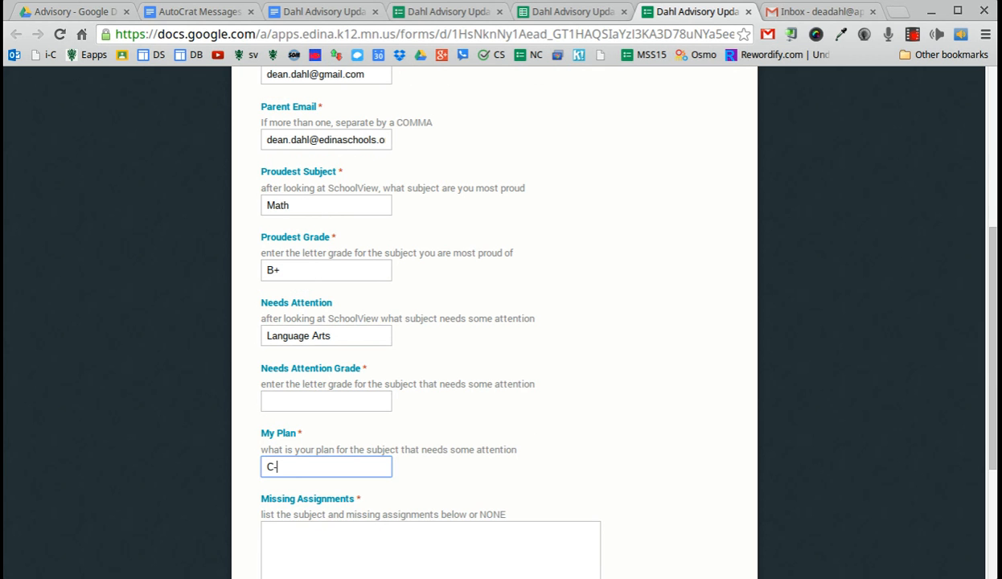
pyautogui.moveTo(277, 461); pyautogui.dragTo(221, 456)
pyautogui.press('BackSpace')
pyautogui.click(319, 404)
pyautogui.write('C-')
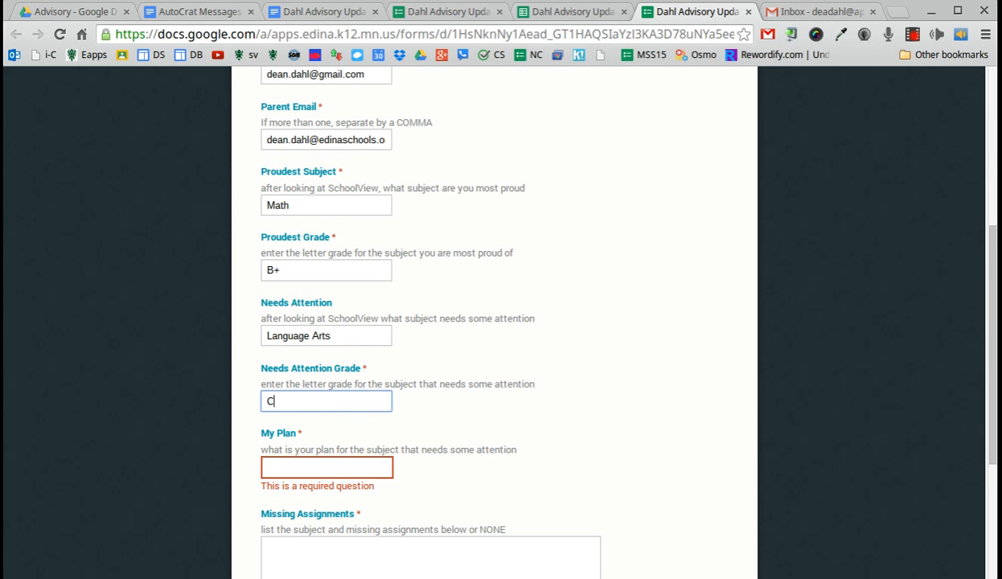
pyautogui.click(302, 467)
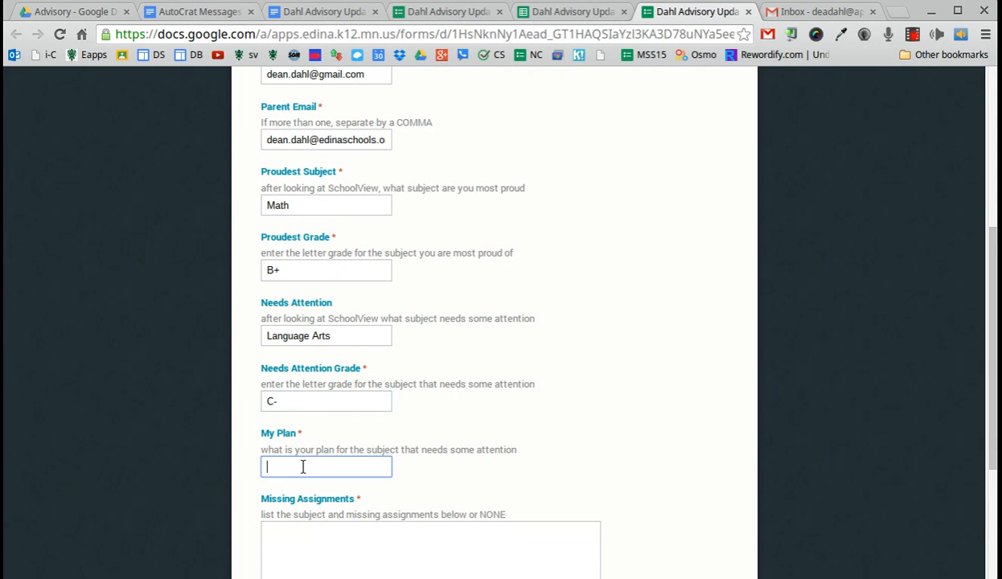
# Step: Write 'Study for the grammar quiz, not just wing it.' as the My Plan answer
pyautogui.write('Study for the grammar quiz, not just wing it.')
# Step: Answer Missing Assignments with NONE and scroll to the end of the form
pyautogui.scroll(-1, 272, 574)
pyautogui.click(290, 517)
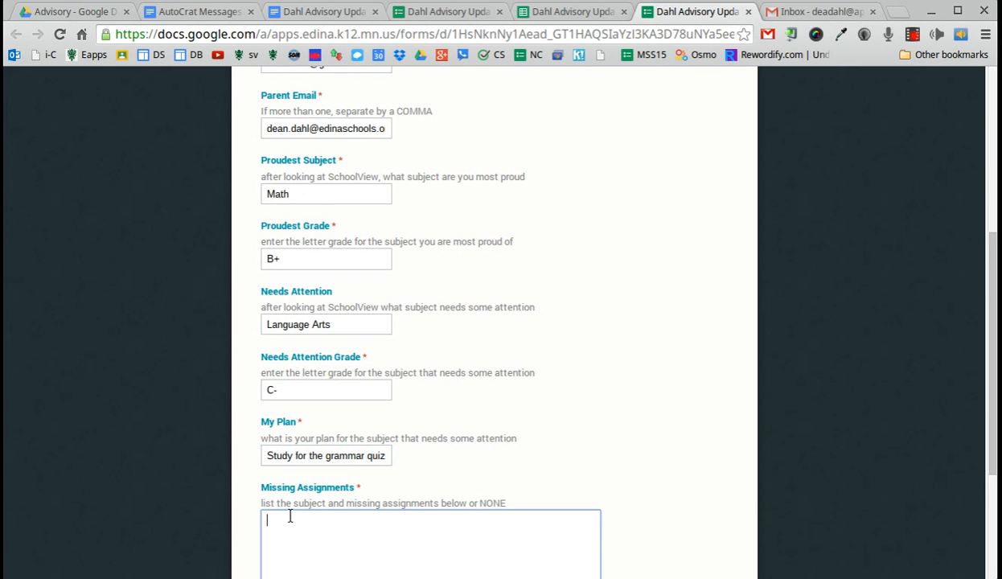
pyautogui.write('NONE')
pyautogui.scroll(-1, 346, 439)
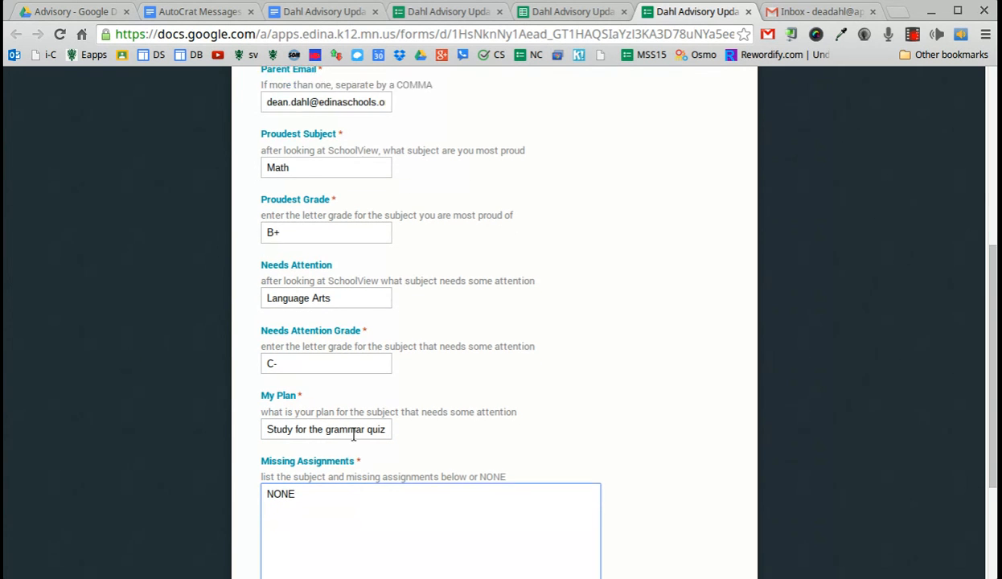
pyautogui.scroll(5, 354, 442)
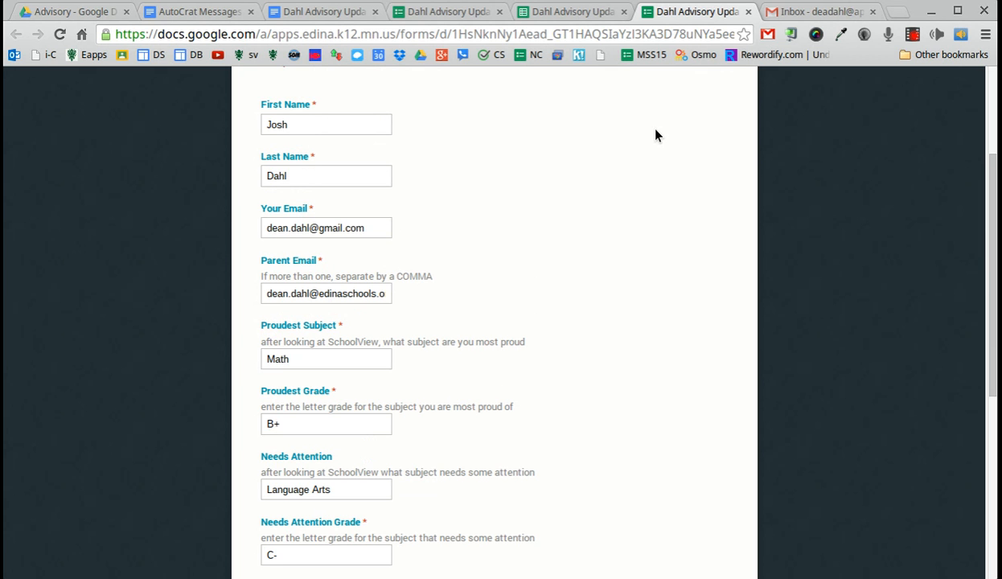
pyautogui.scroll(-5, 590, 217)
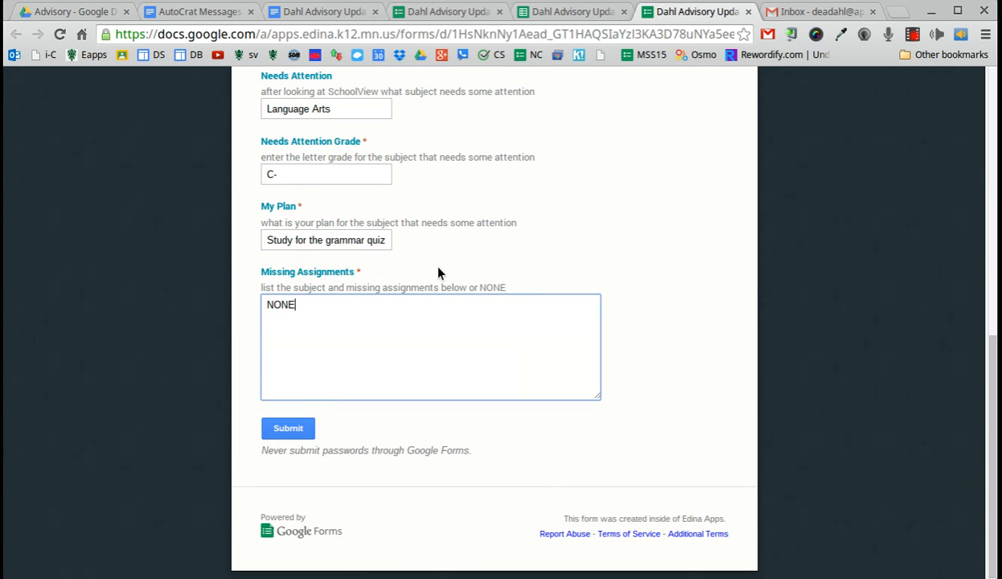
# Step: Fill the required Date field with 11/11/2014 and submit the test response
pyautogui.click(276, 432)
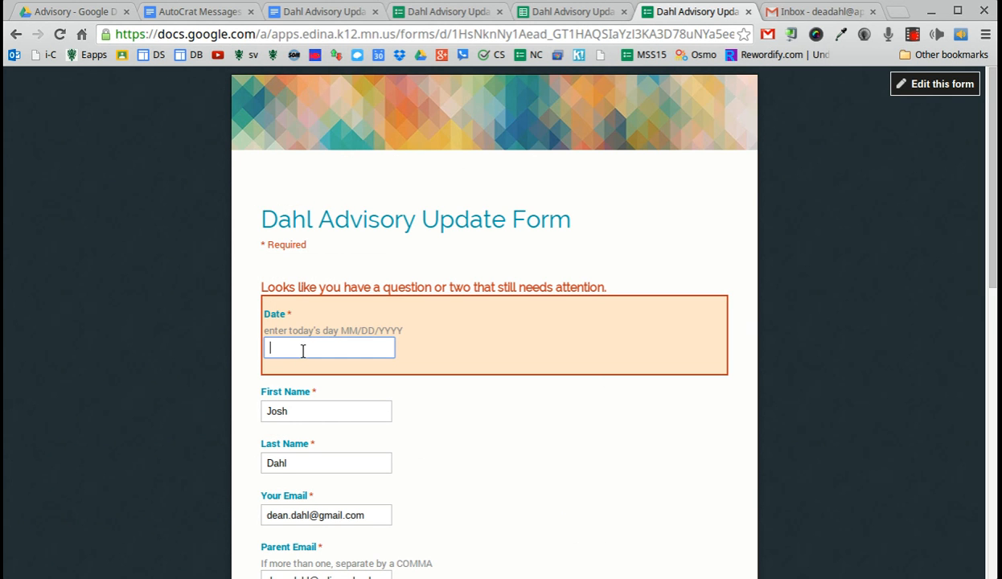
pyautogui.write('11/11/14')
pyautogui.press('BackSpace')
pyautogui.press('BackSpace')
pyautogui.write('2014')
pyautogui.scroll(-6, 313, 369)
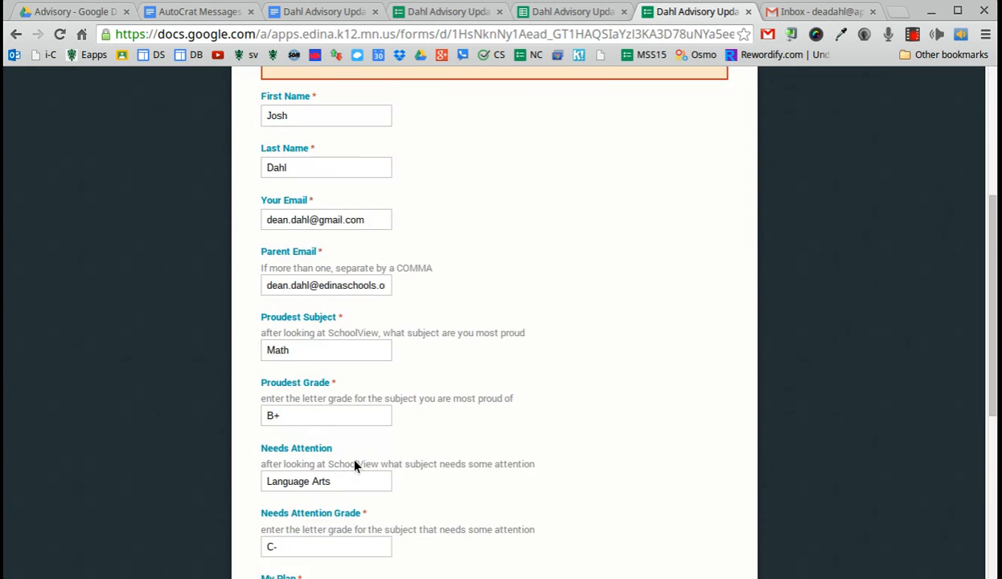
pyautogui.scroll(-2, 346, 539)
pyautogui.click(295, 497)
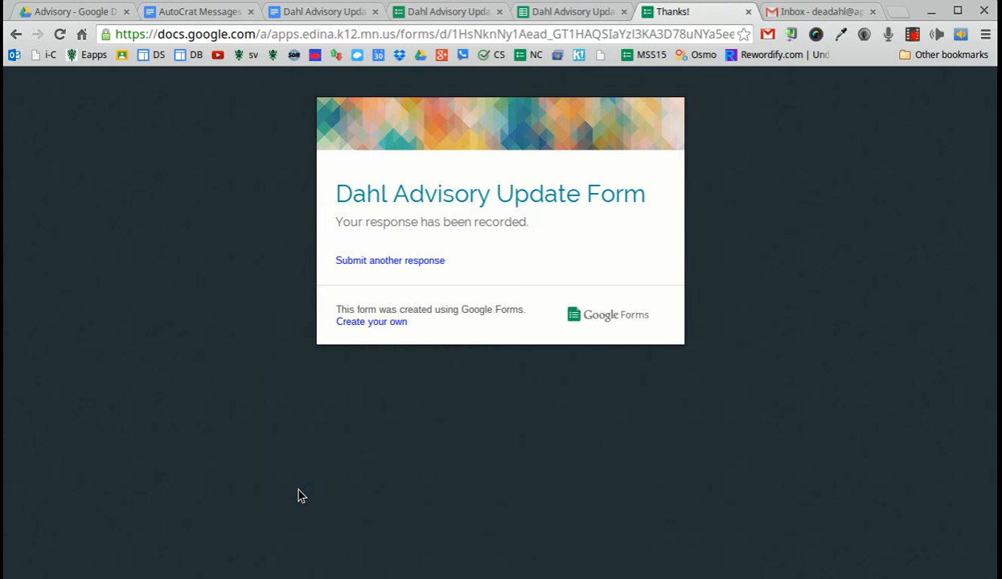
# Step: Run the autoCrat merge job from the responses spreadsheet and check the inbox for the email
pyautogui.click(568, 11)
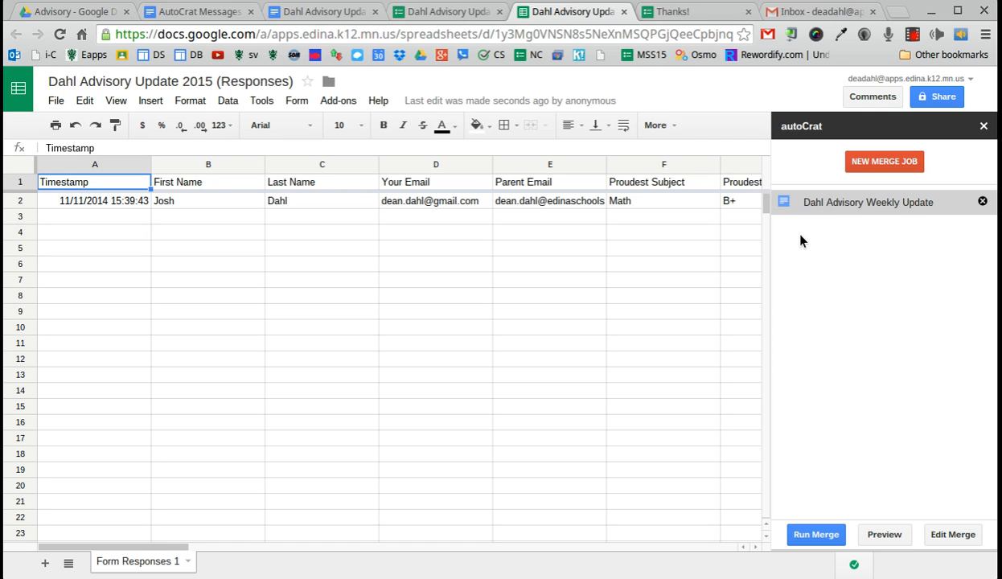
pyautogui.click(820, 538)
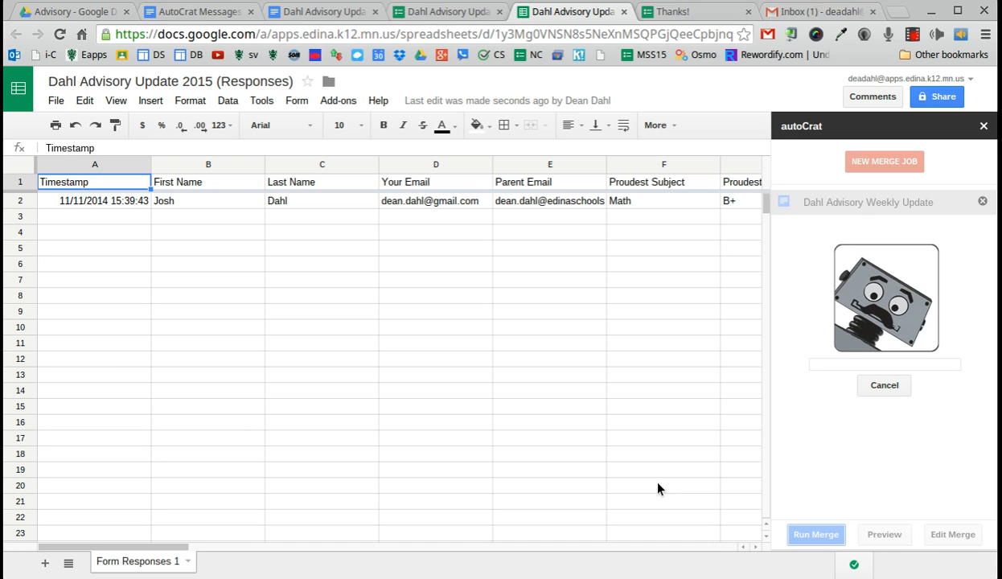
pyautogui.click(822, 12)
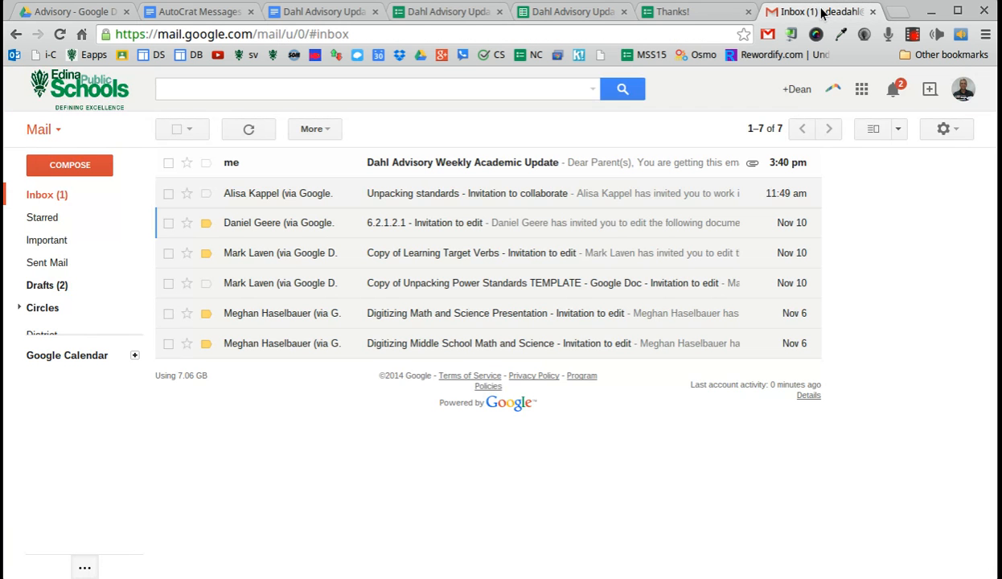
# Step: Open the Dahl Advisory Weekly Academic Update email and read through its attached PDF letter
pyautogui.click(485, 169)
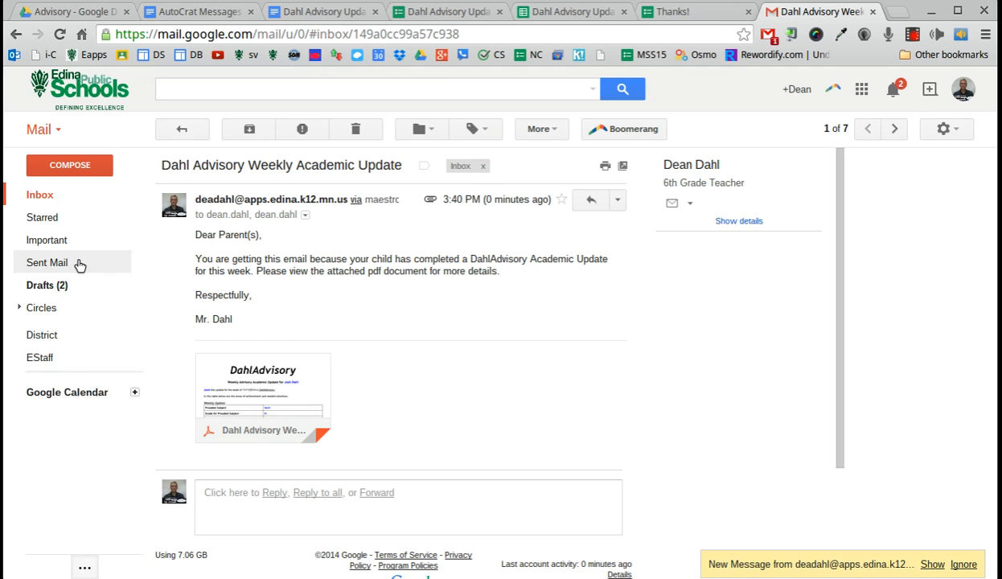
pyautogui.moveTo(259, 389)
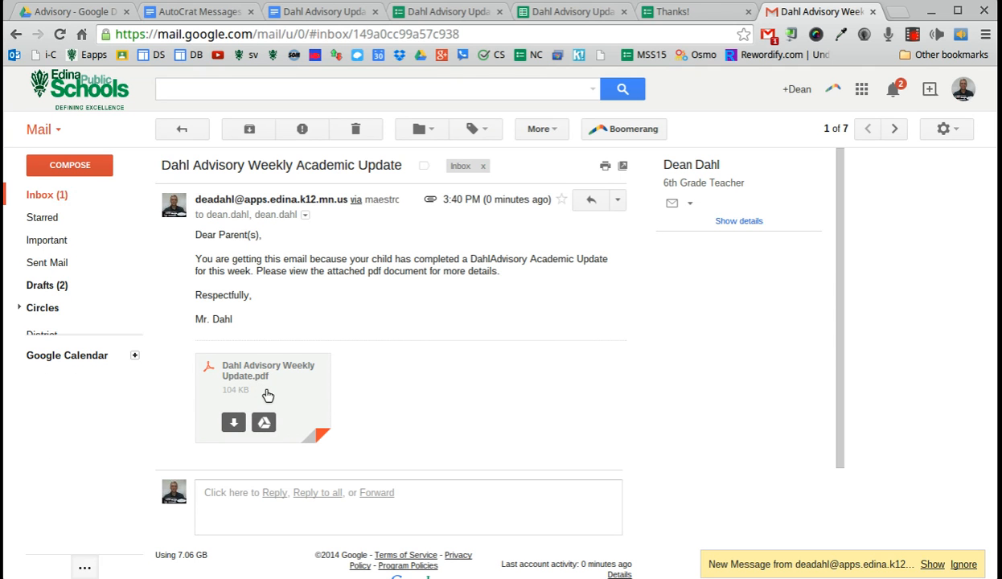
pyautogui.click(268, 394)
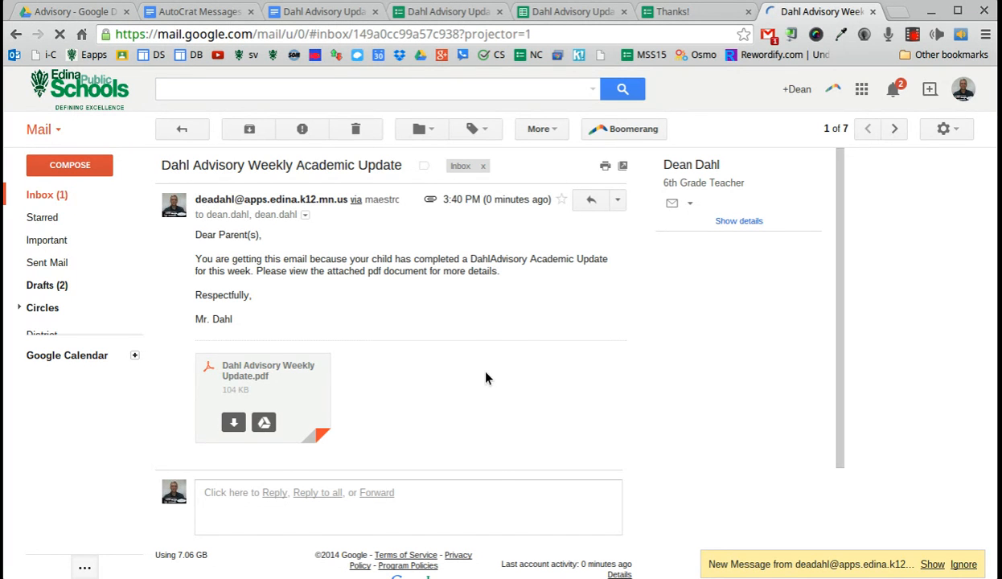
pyautogui.scroll(-1, 340, 306)
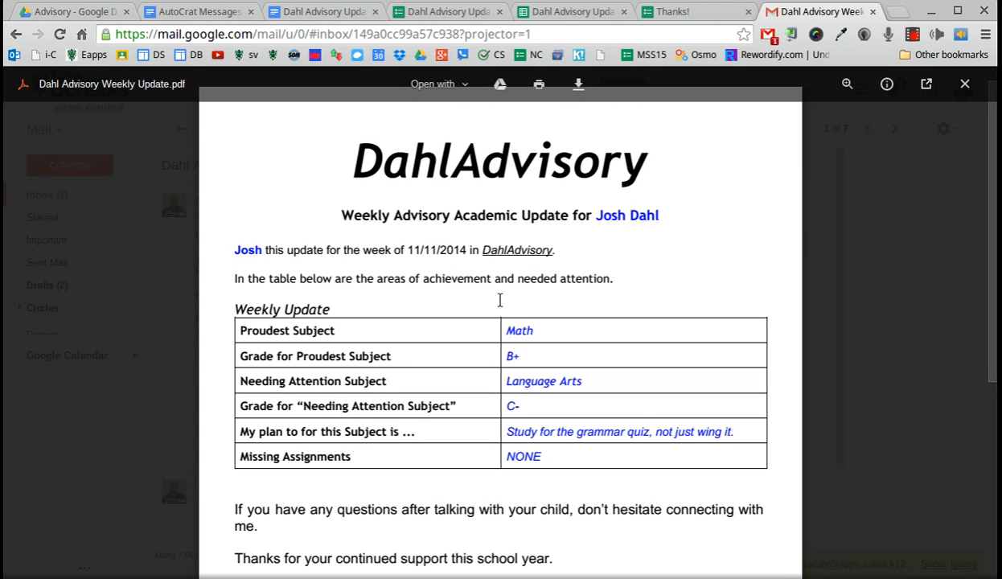
pyautogui.scroll(-1, 337, 321)
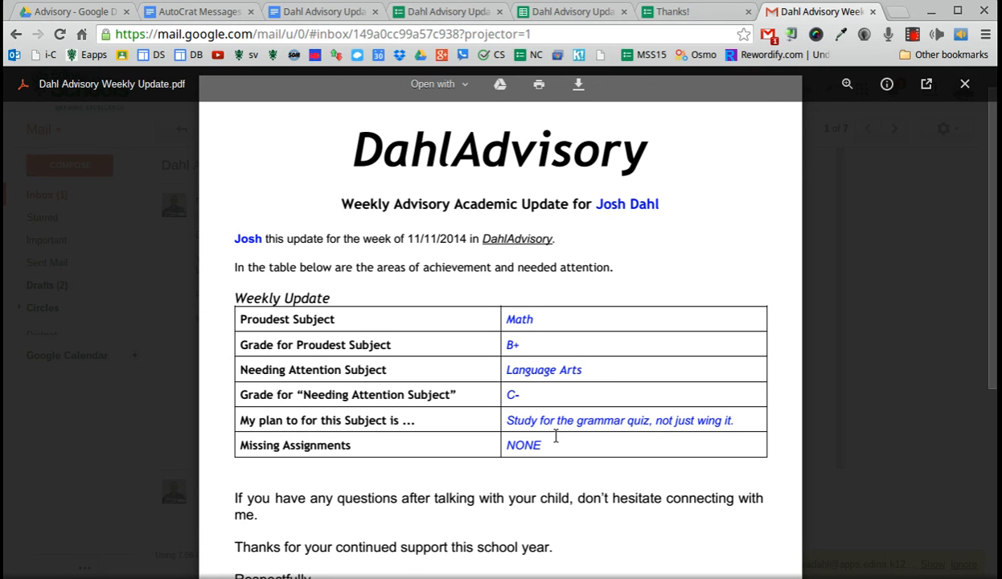
pyautogui.scroll(-3, 555, 434)
pyautogui.scroll(2, 339, 296)
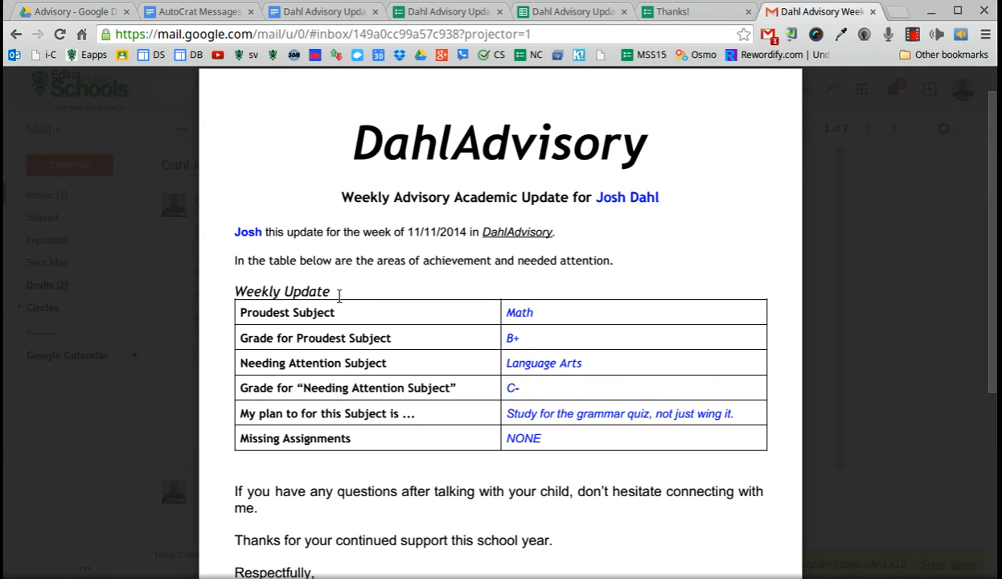
pyautogui.click(312, 11)
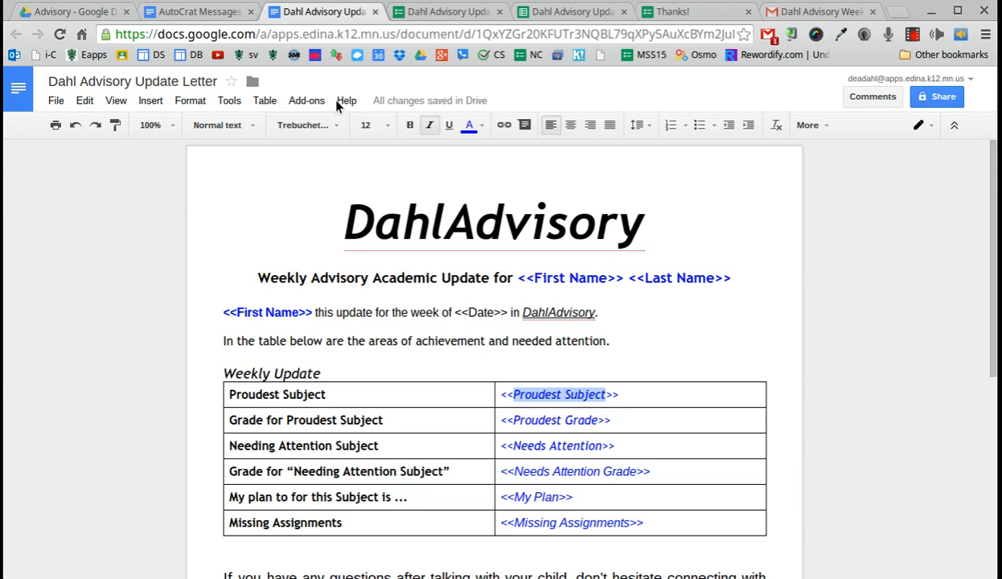
# Step: Replace 'this' in the template's opening line with 'has complete an'
pyautogui.click(328, 312)
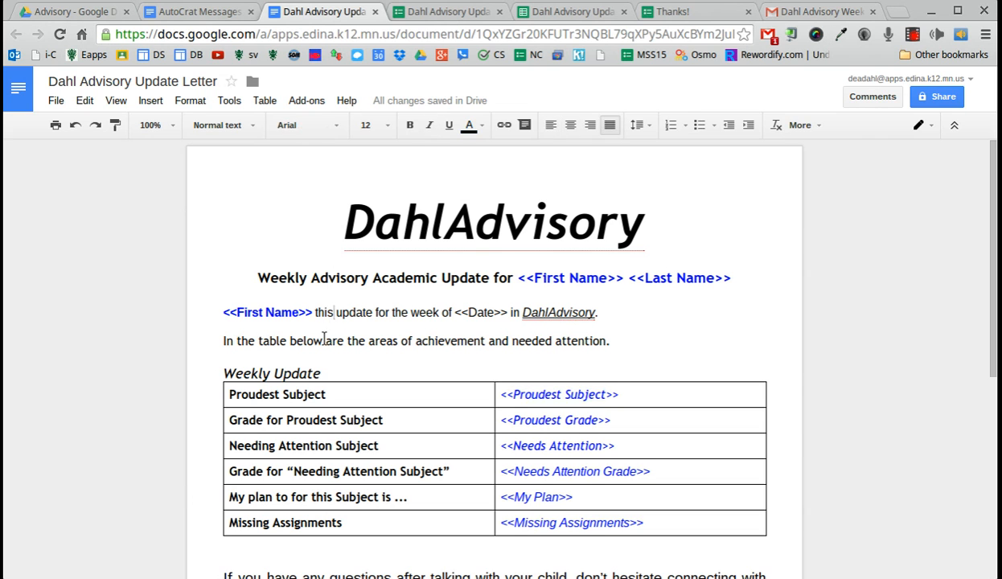
pyautogui.press('BackSpace')
pyautogui.press('BackSpace')
pyautogui.press('BackSpace')
pyautogui.press('BackSpace')
pyautogui.press('BackSpace')
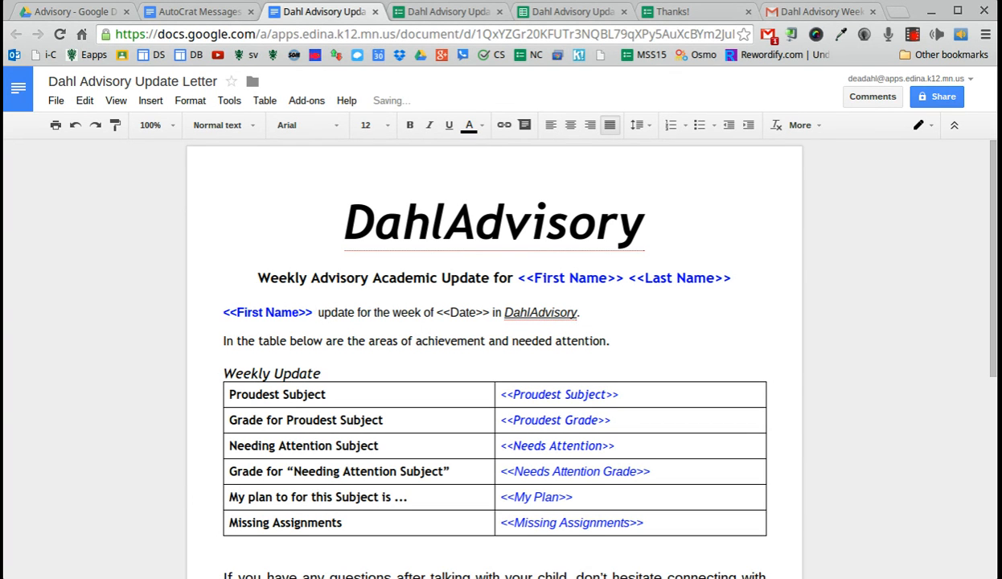
pyautogui.write('has complet')
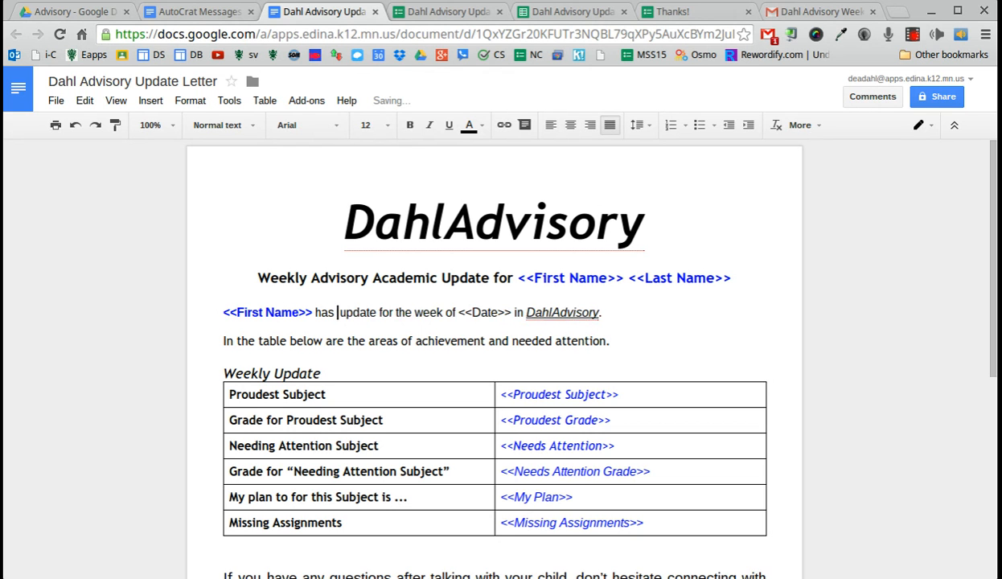
pyautogui.write('e')
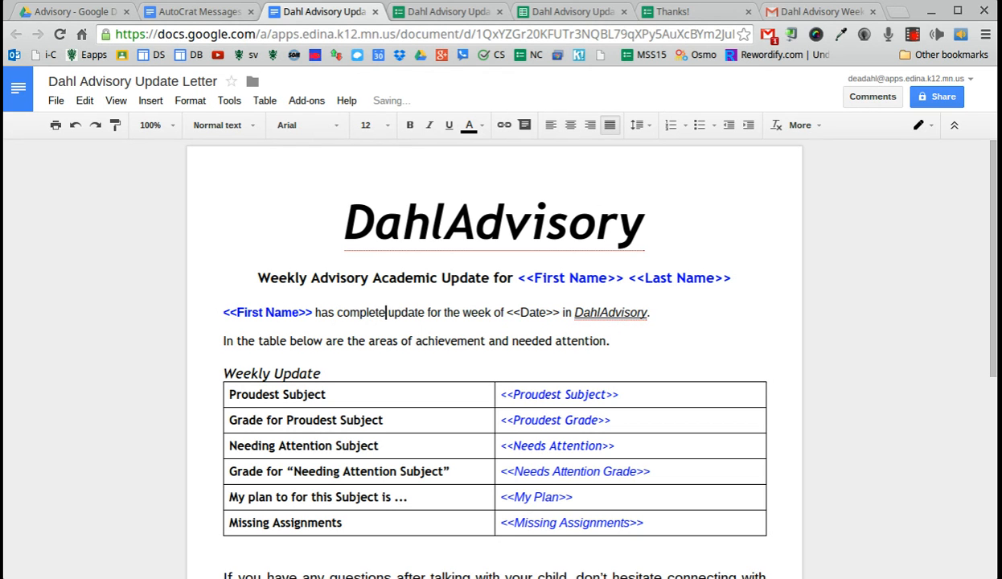
pyautogui.write(' an')
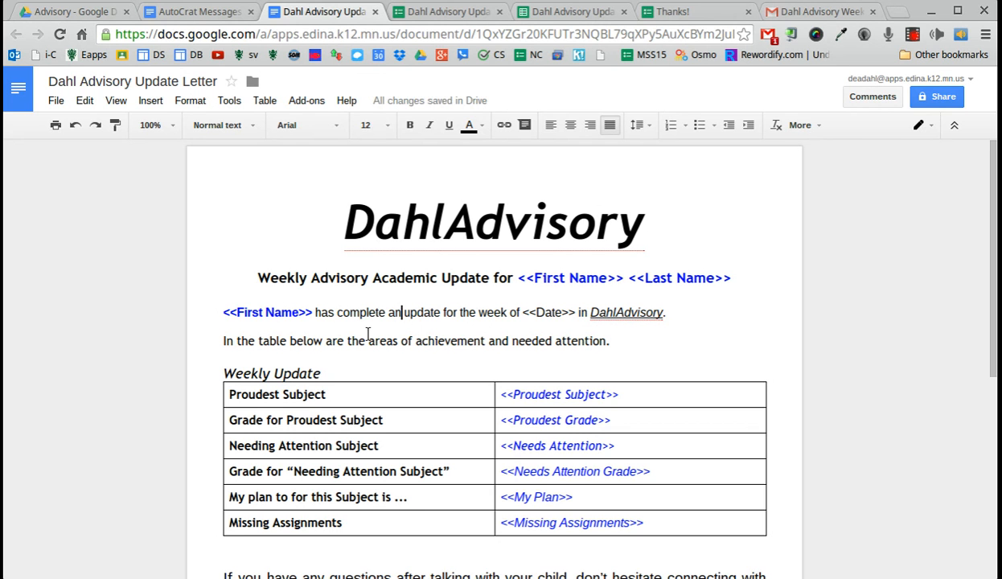
pyautogui.click(356, 216)
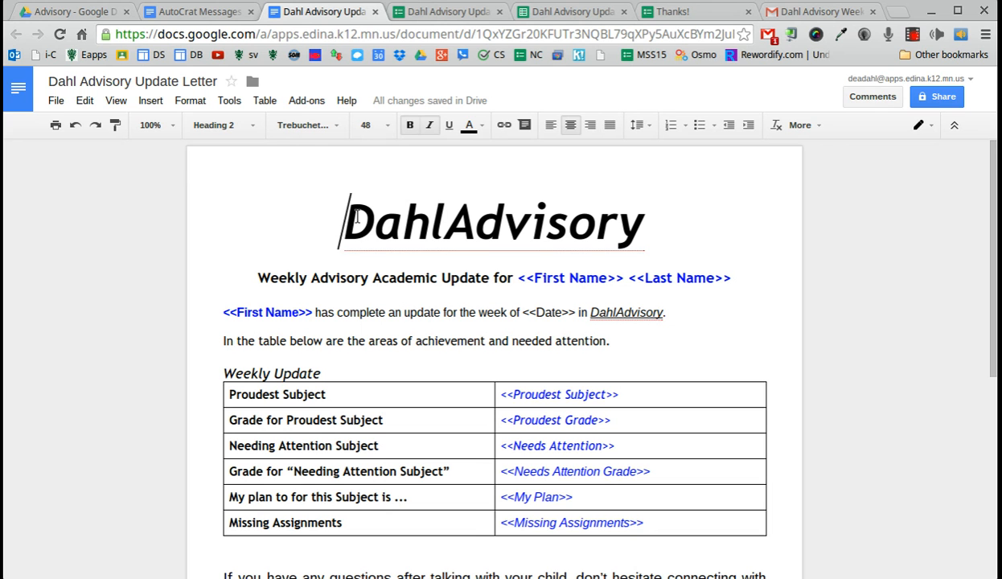
pyautogui.click(764, 8)
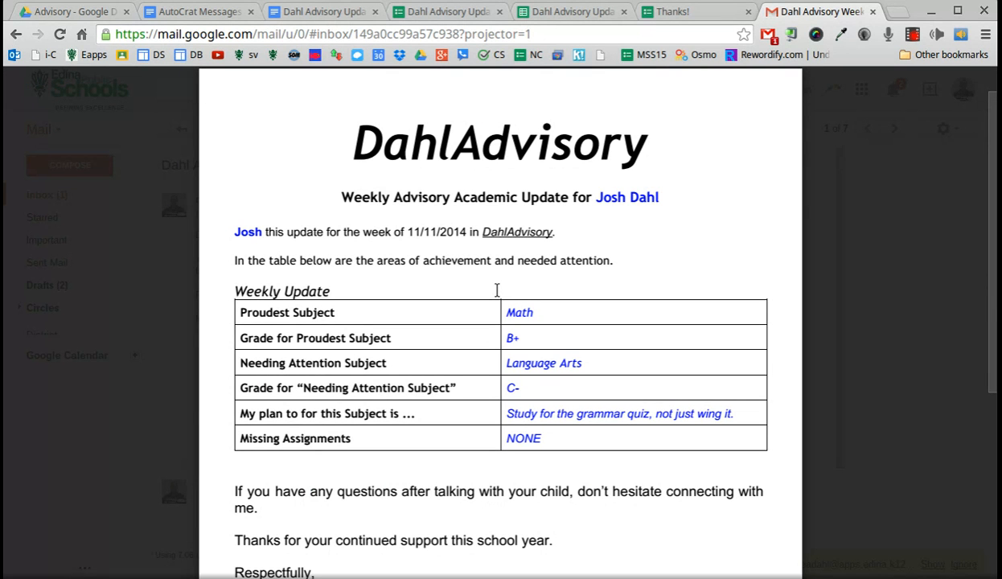
# Step: Return to the Dahl Advisory Weekly Update.pdf preview in Gmail
pyautogui.click(913, 35)
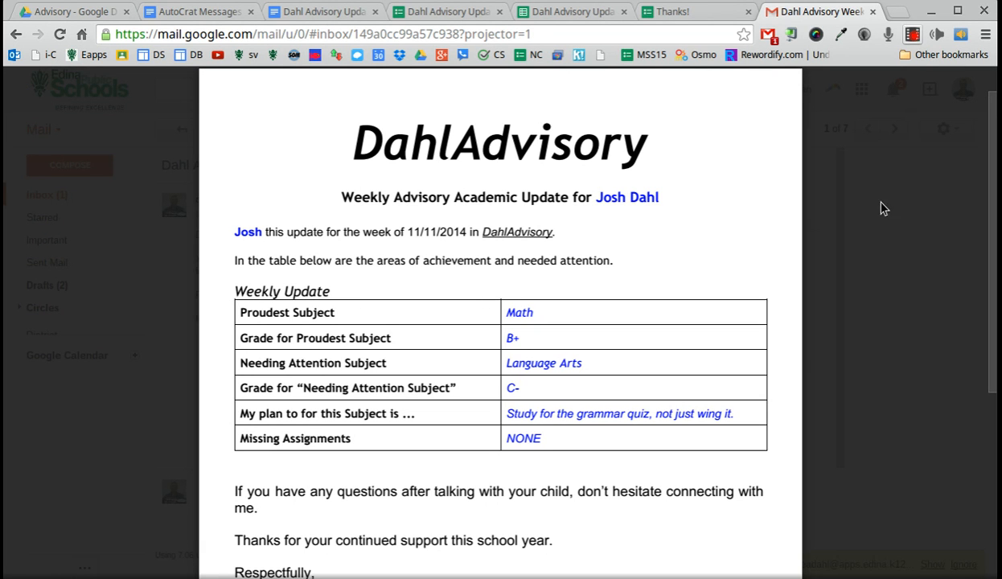